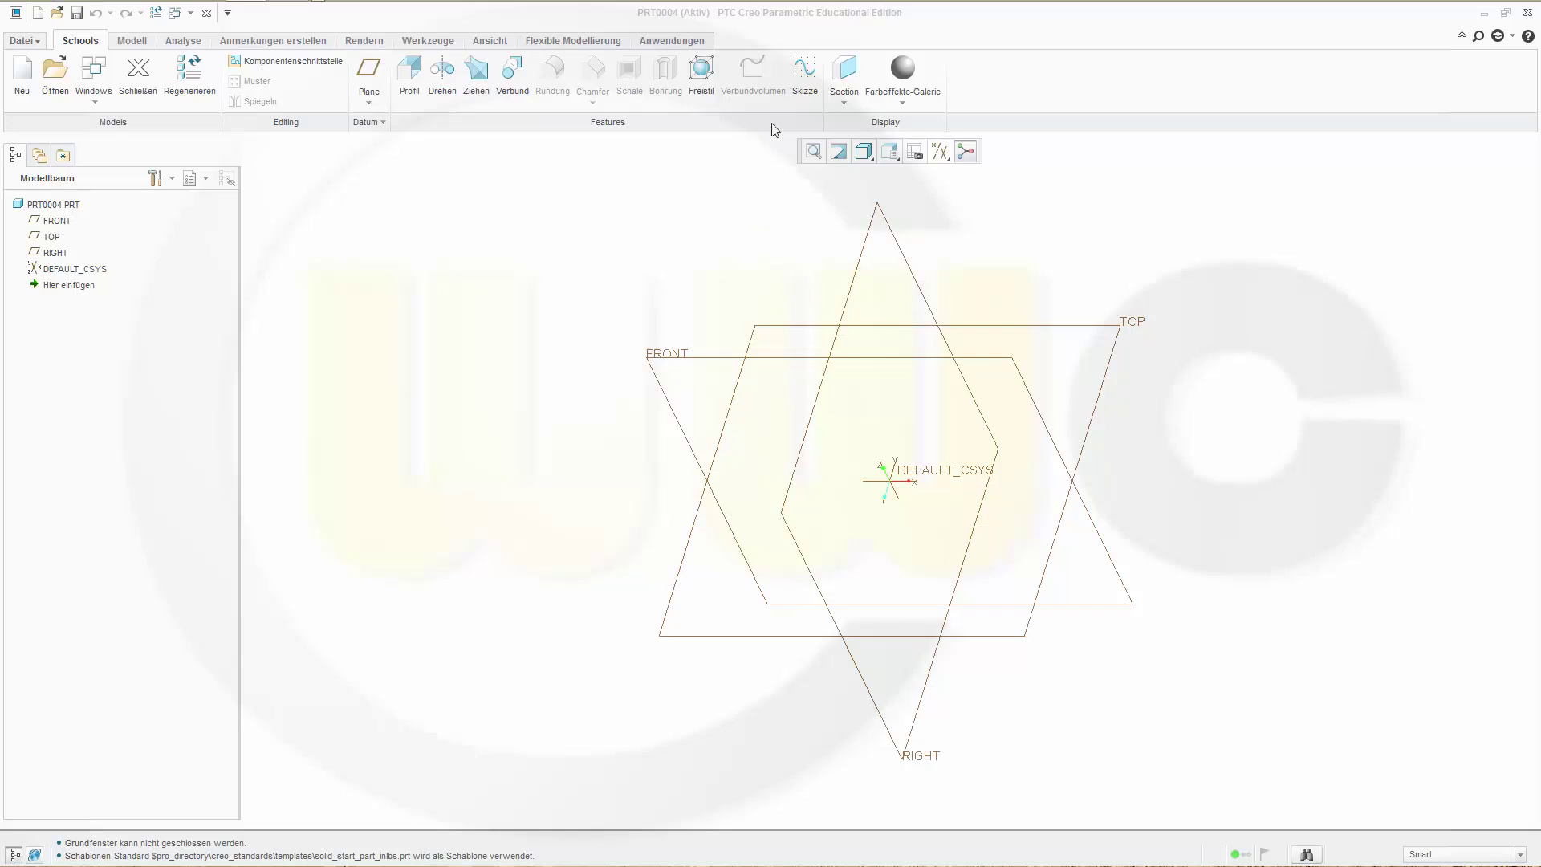
# - Start a new sketch feature (Skizze) in the empty part PRT0004
pyautogui.click(805, 80)
# - On the TOP plane, sketch a 420.754-diameter circle at the origin and make it construction geometry
pyautogui.click(1000, 326)
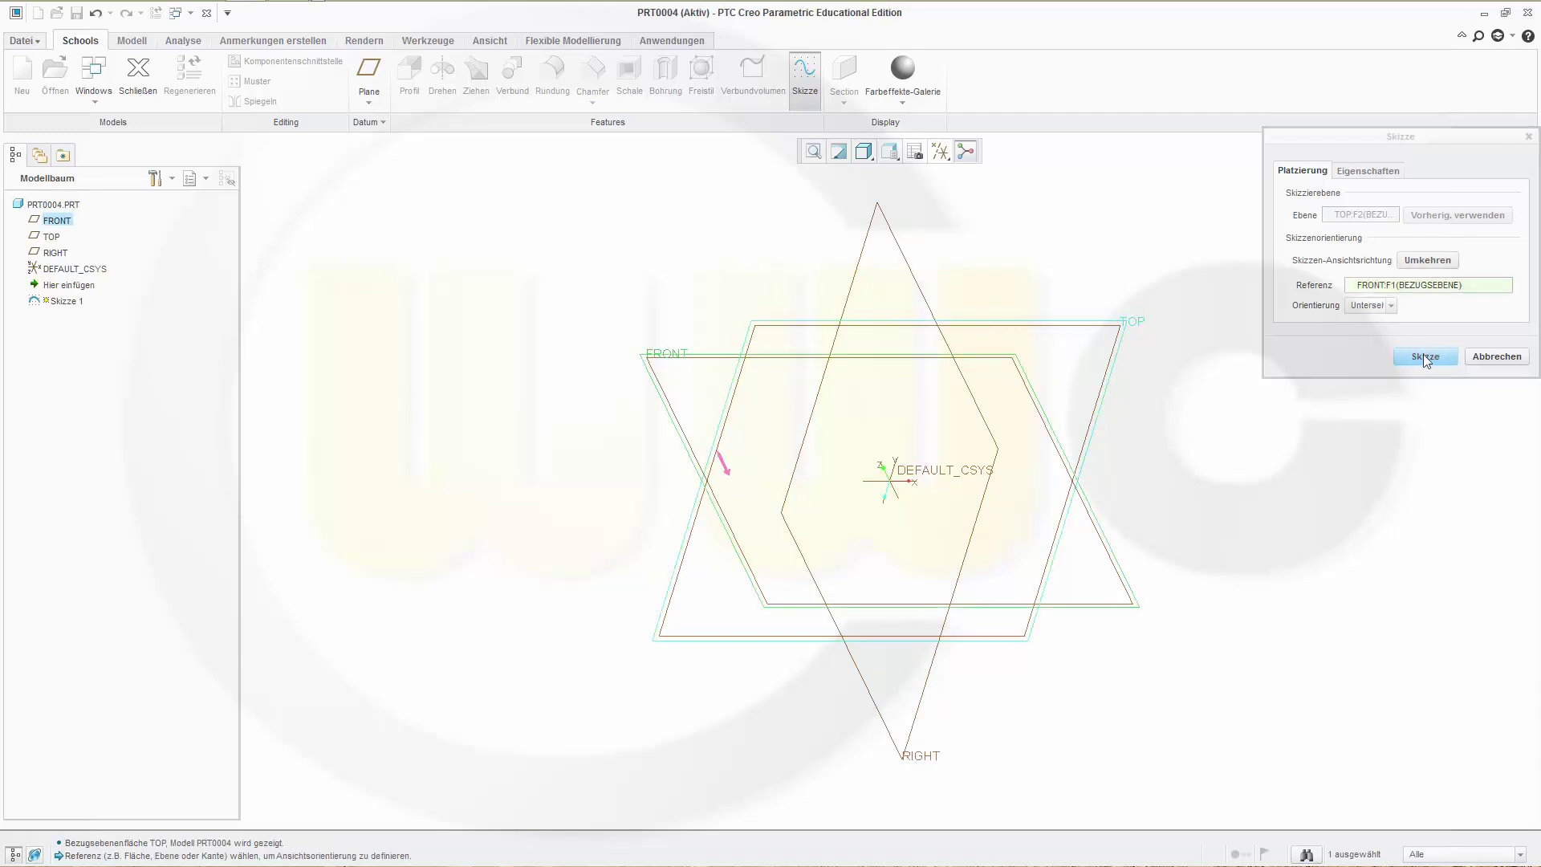
pyautogui.click(1424, 356)
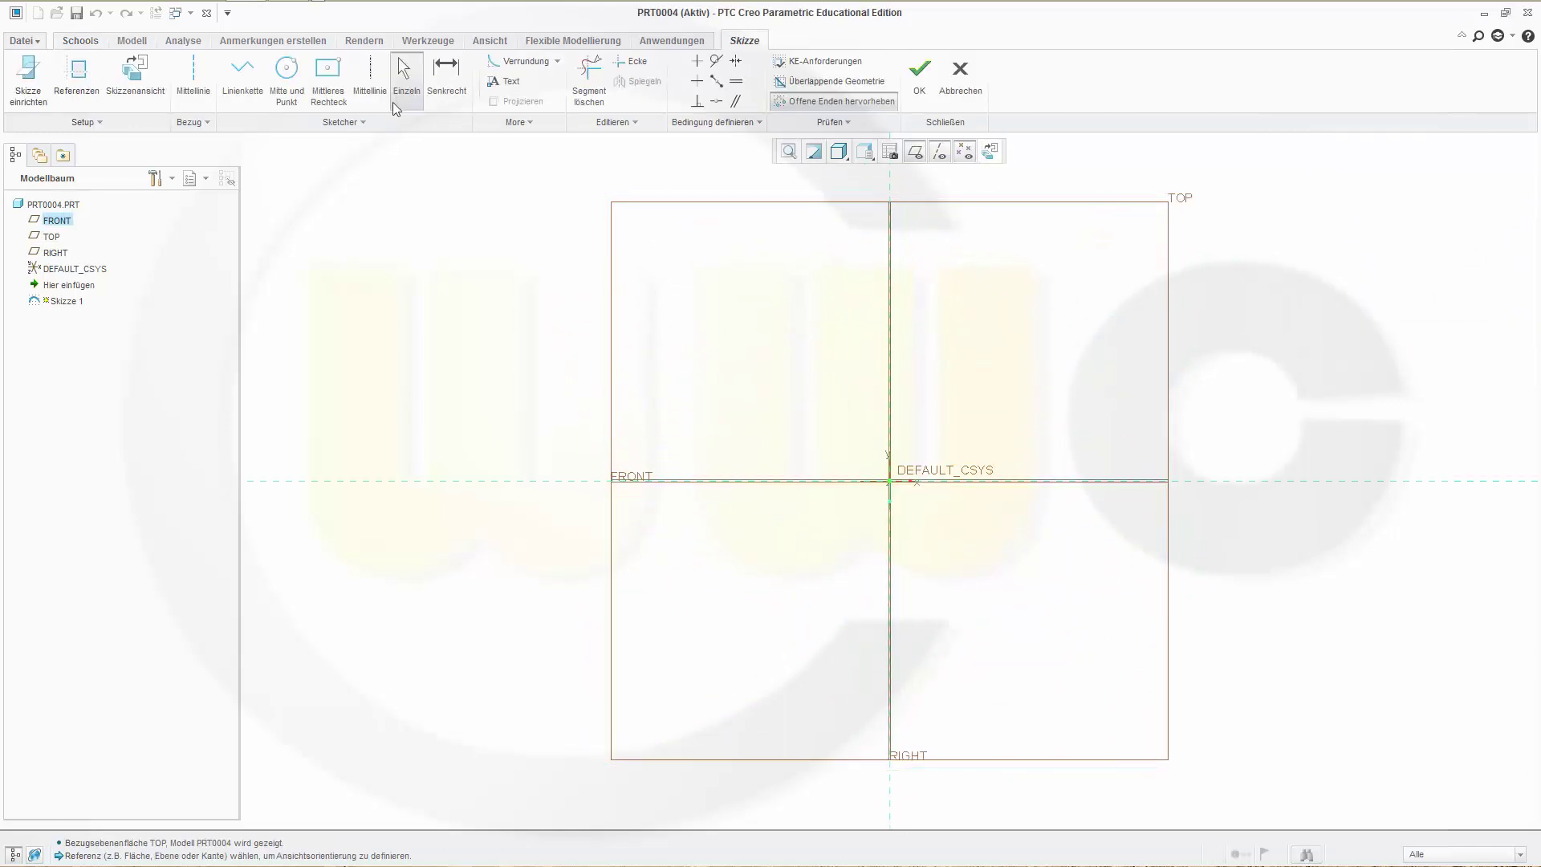
pyautogui.click(289, 77)
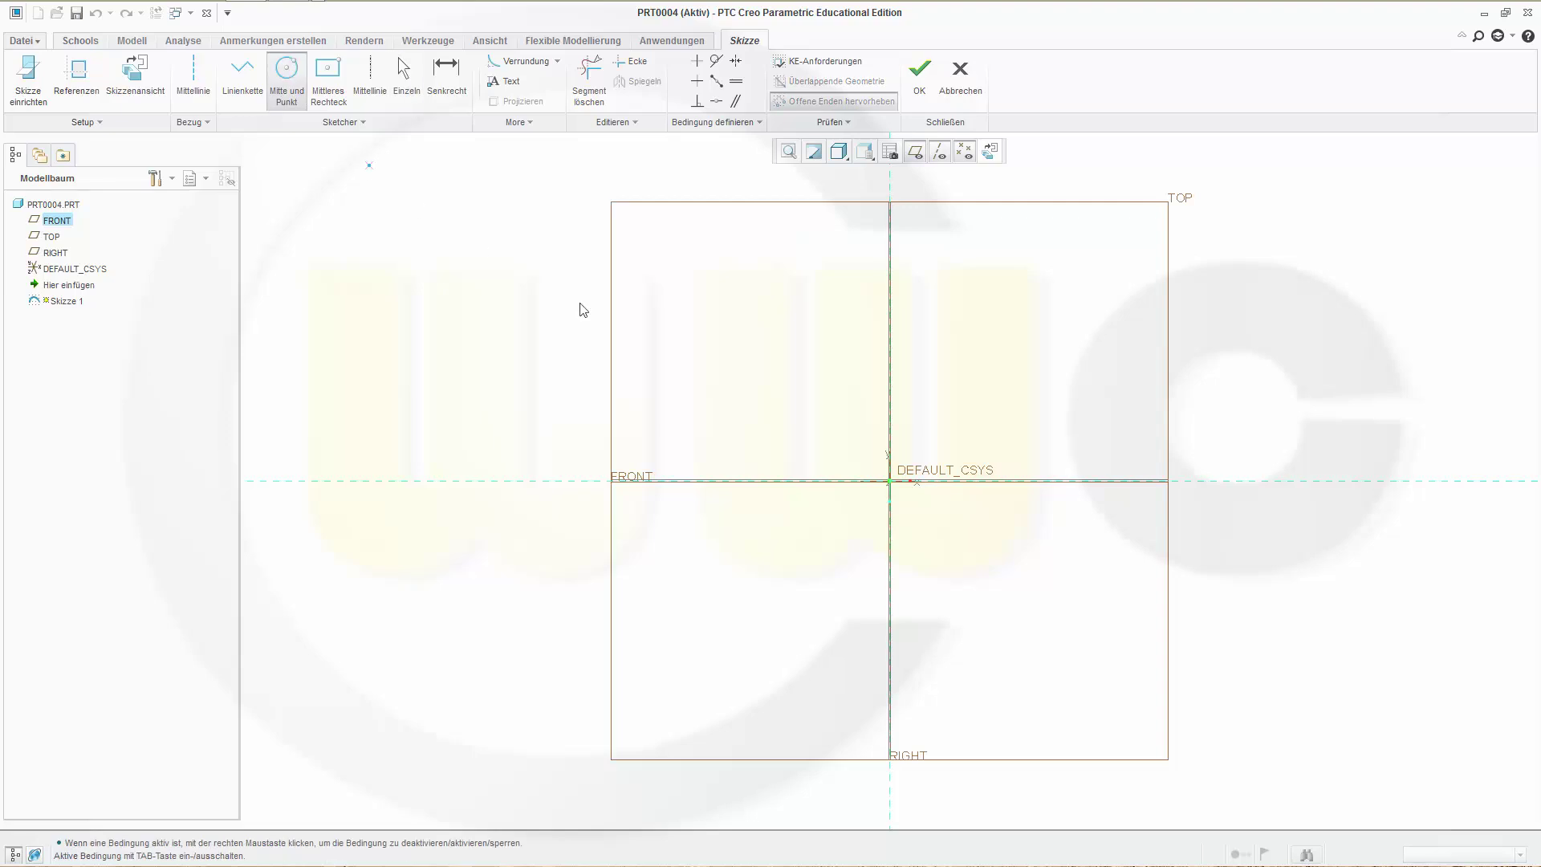
pyautogui.click(889, 481)
pyautogui.click(1120, 500)
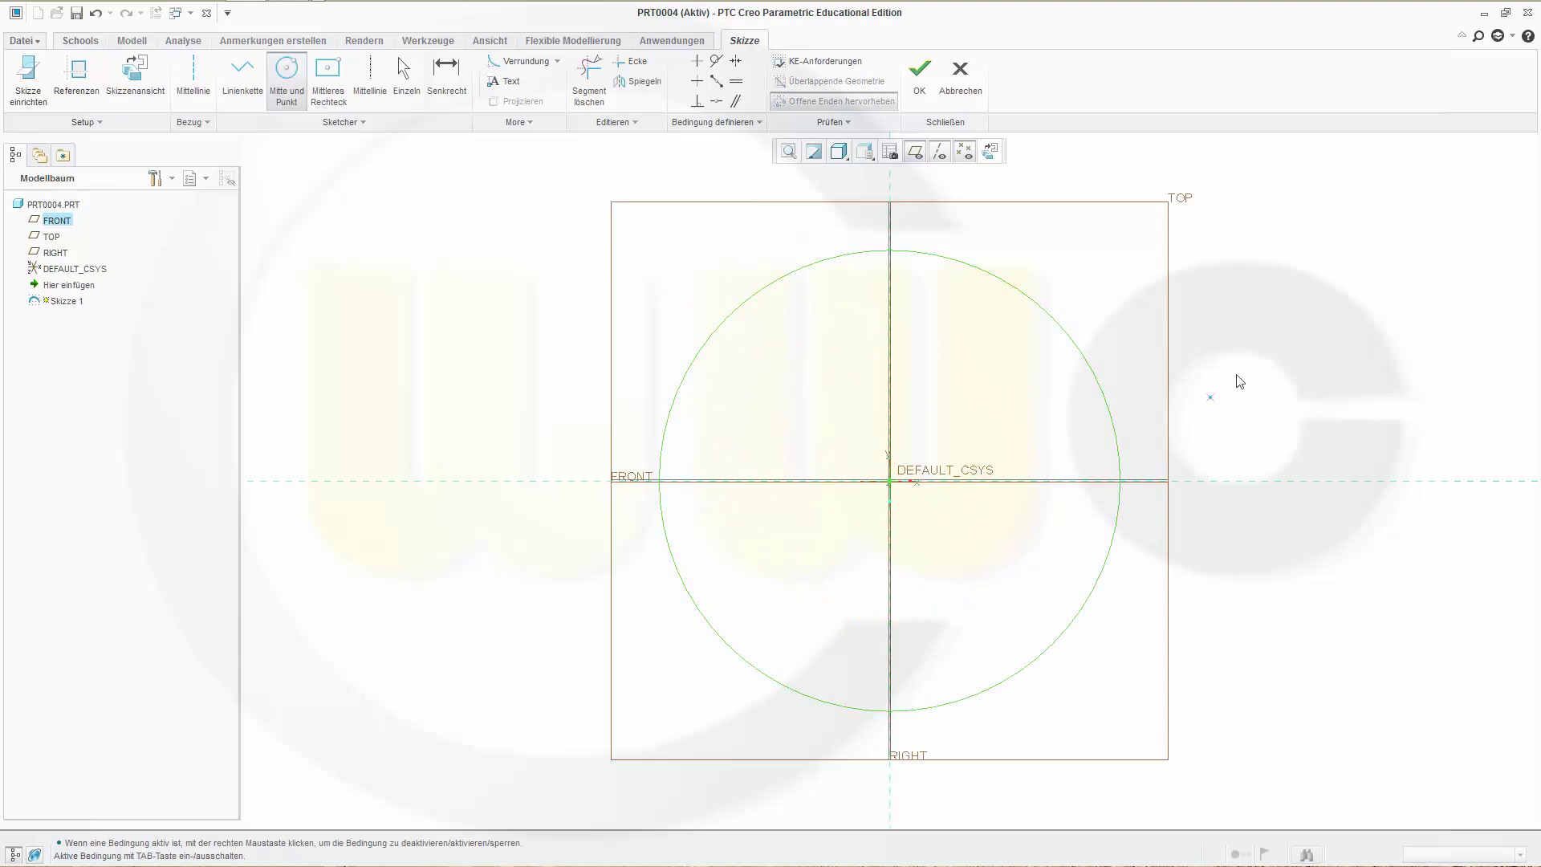
pyautogui.middleClick(1237, 373)
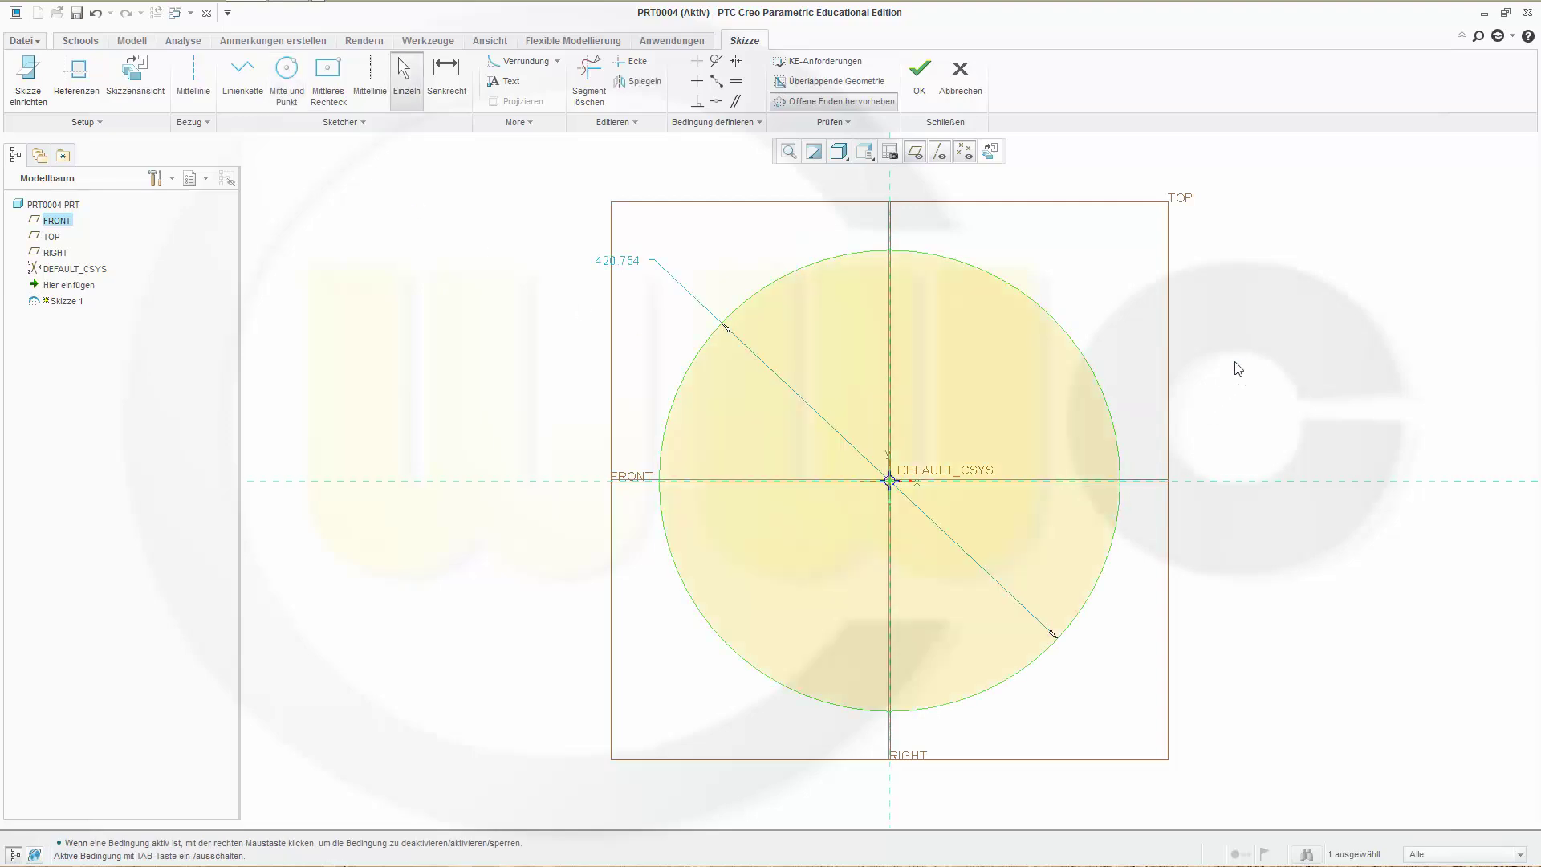
pyautogui.rightClick(1075, 350)
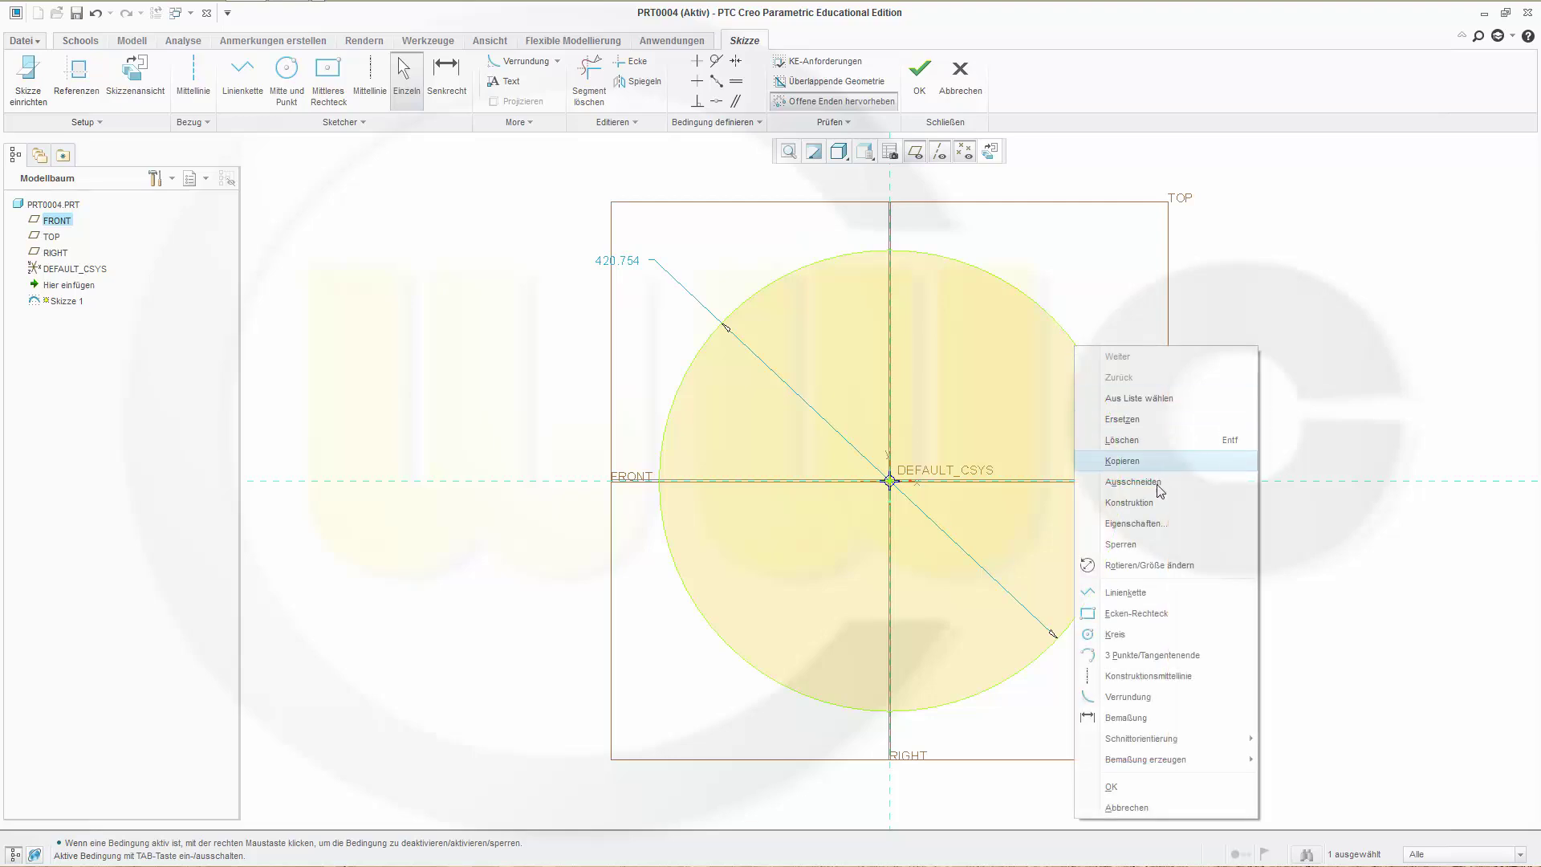
pyautogui.click(1137, 505)
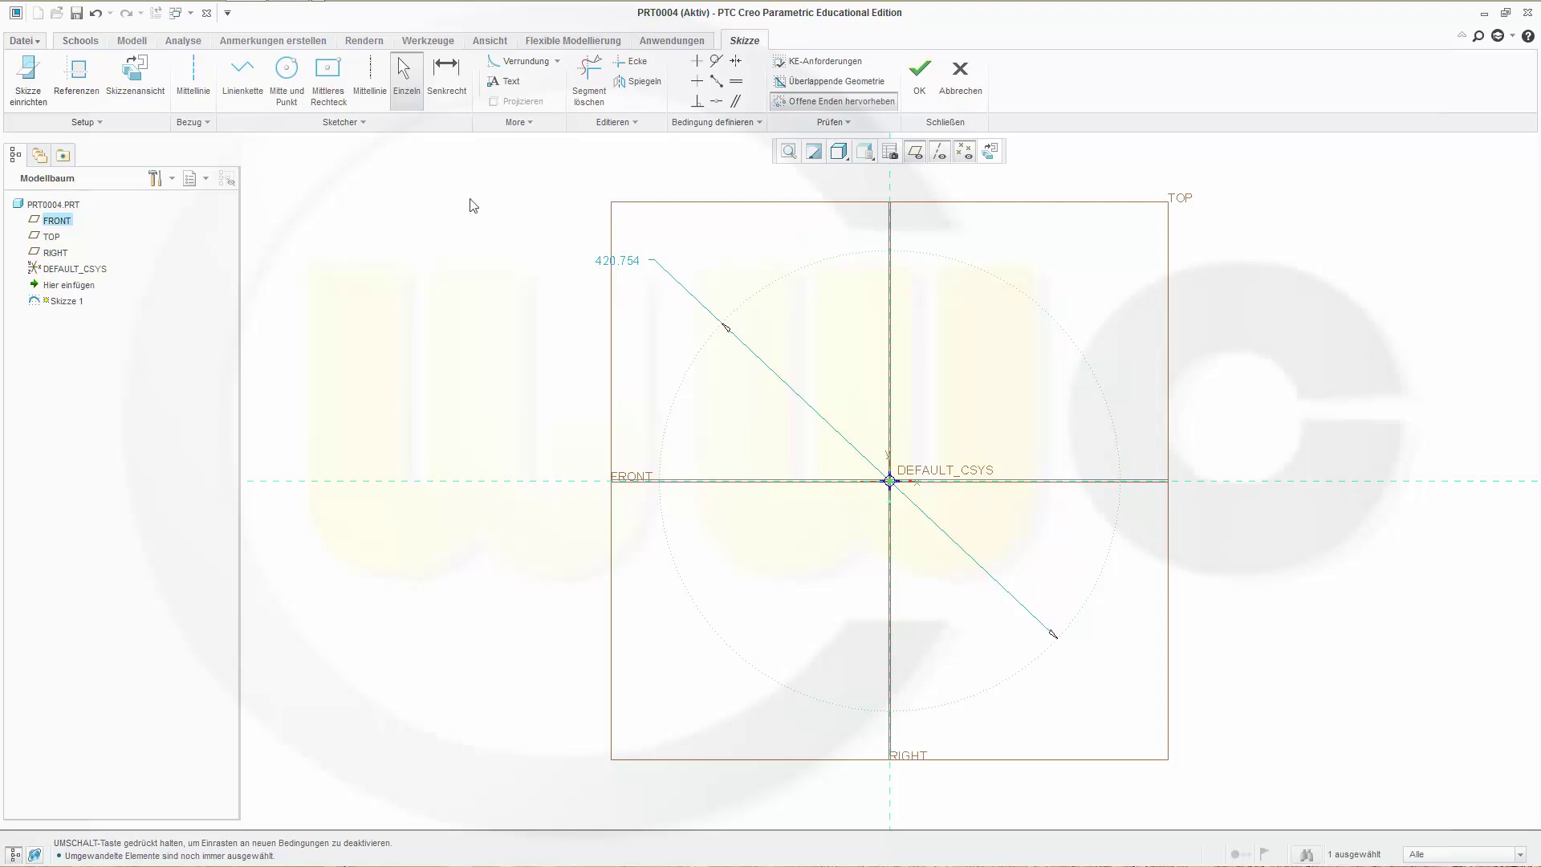
# - Draw a closed three-line triangle inscribed in the construction circle, apex at the circle's top point
pyautogui.click(243, 79)
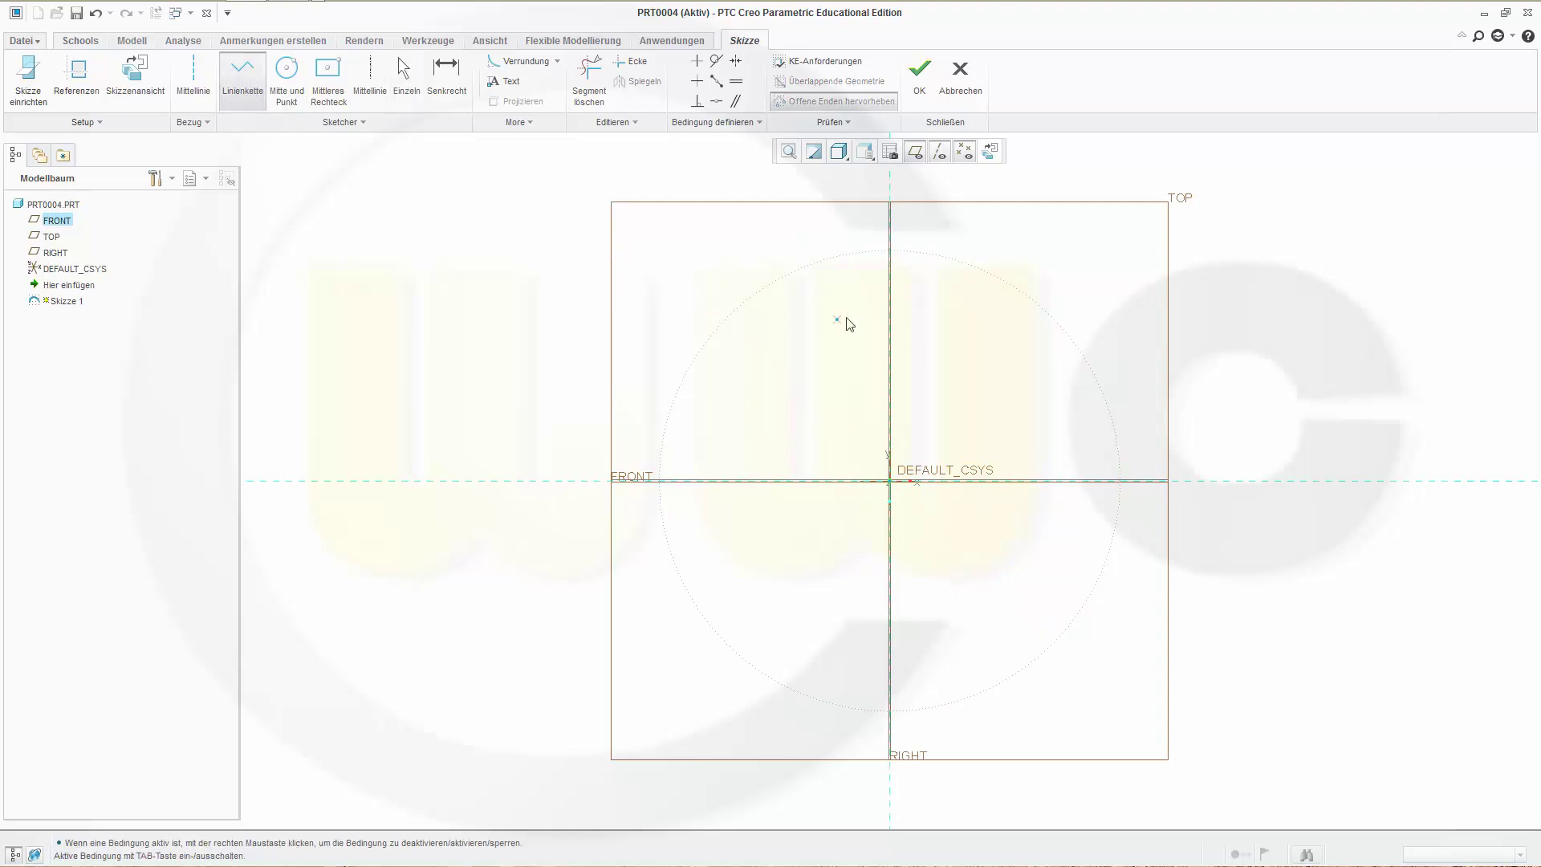
pyautogui.click(889, 250)
pyautogui.click(1083, 605)
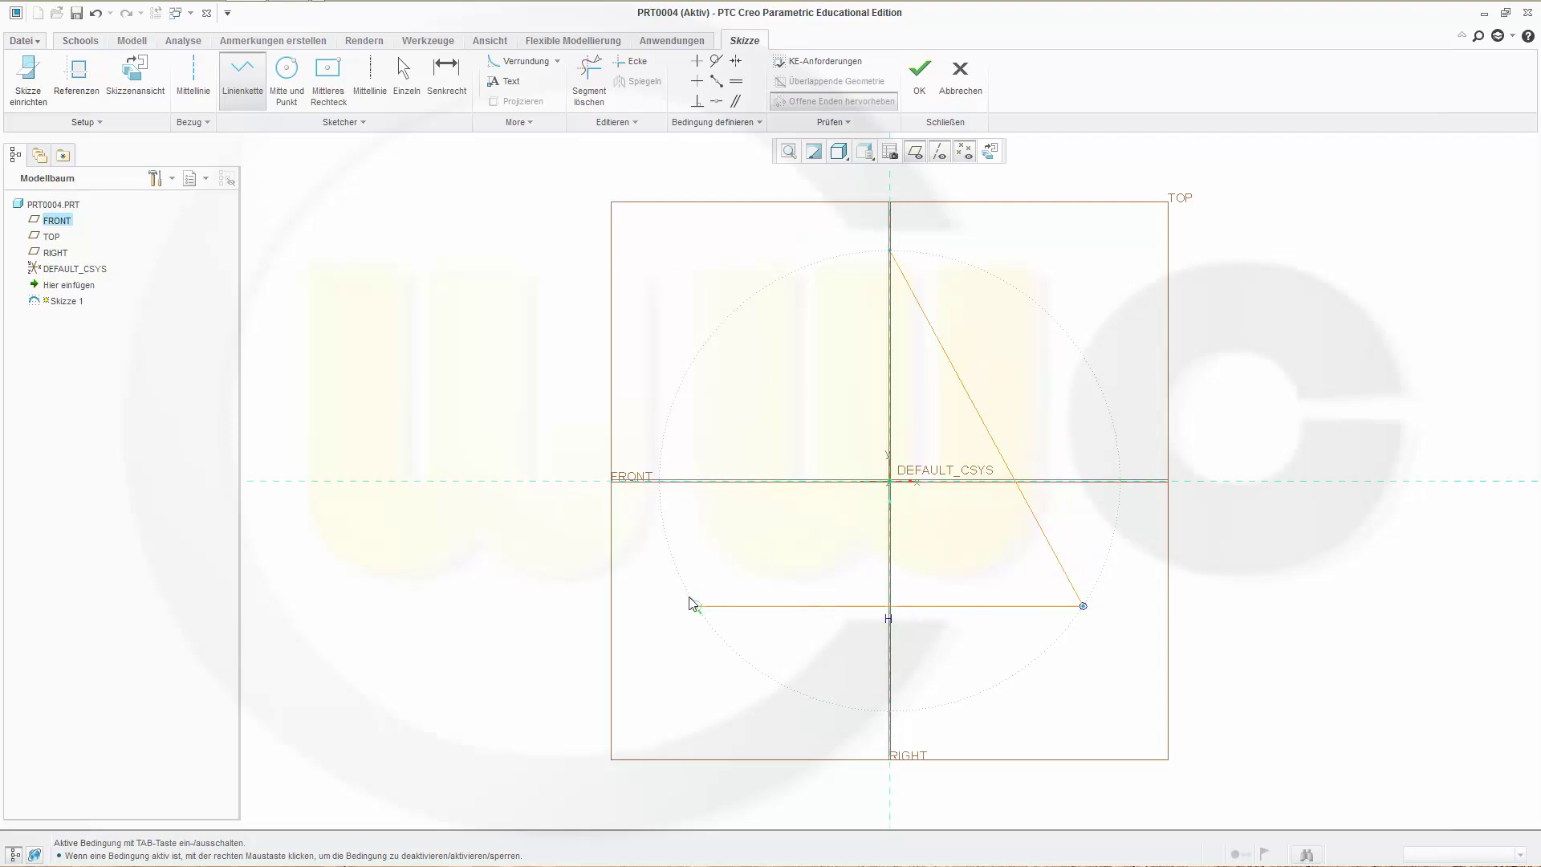
pyautogui.click(696, 606)
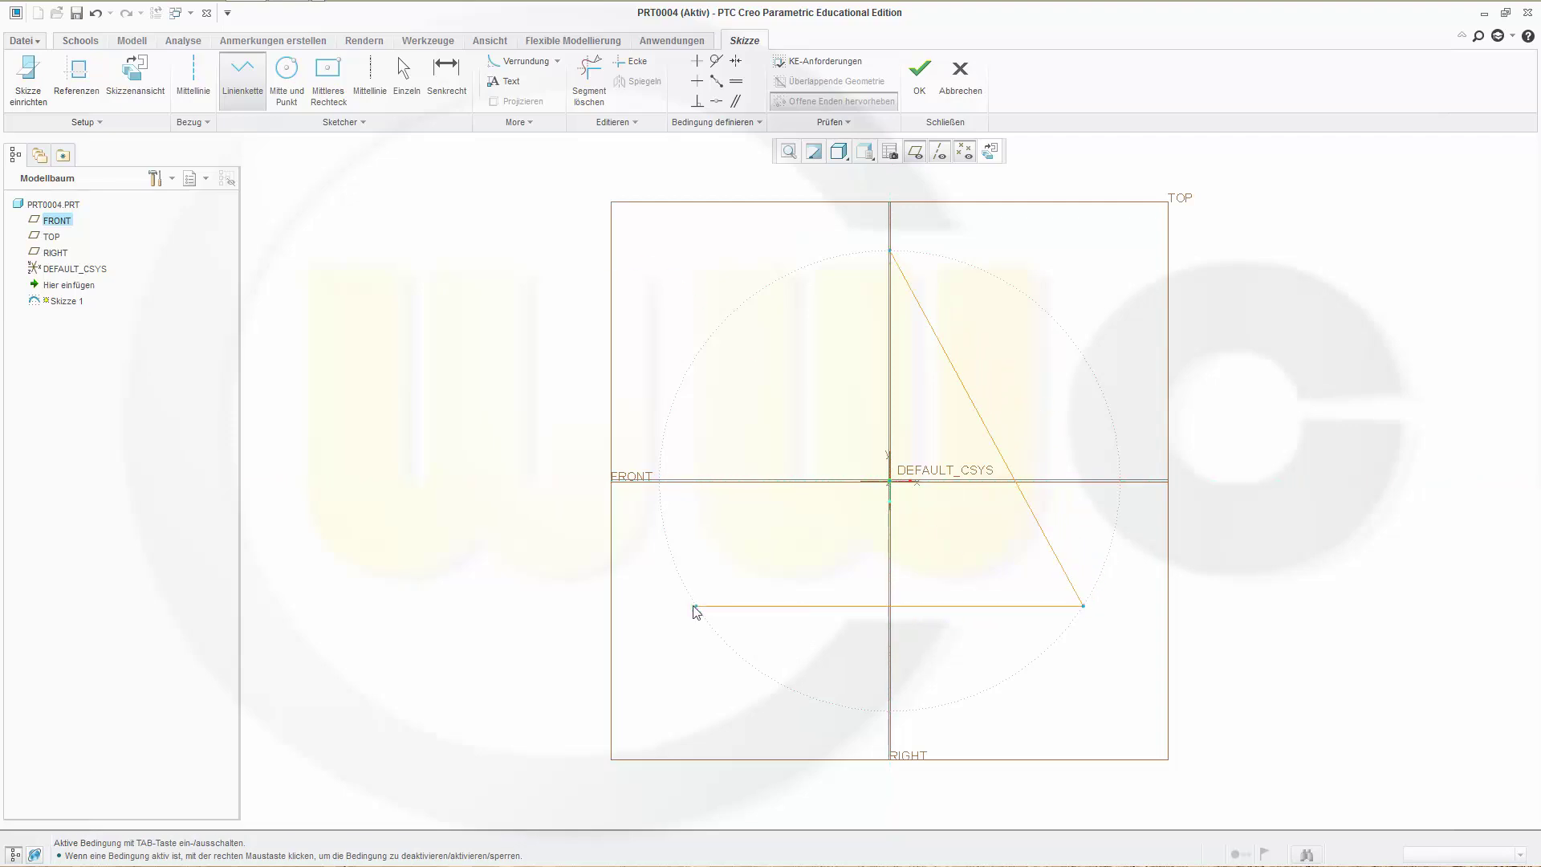
pyautogui.click(889, 250)
pyautogui.middleClick(1035, 325)
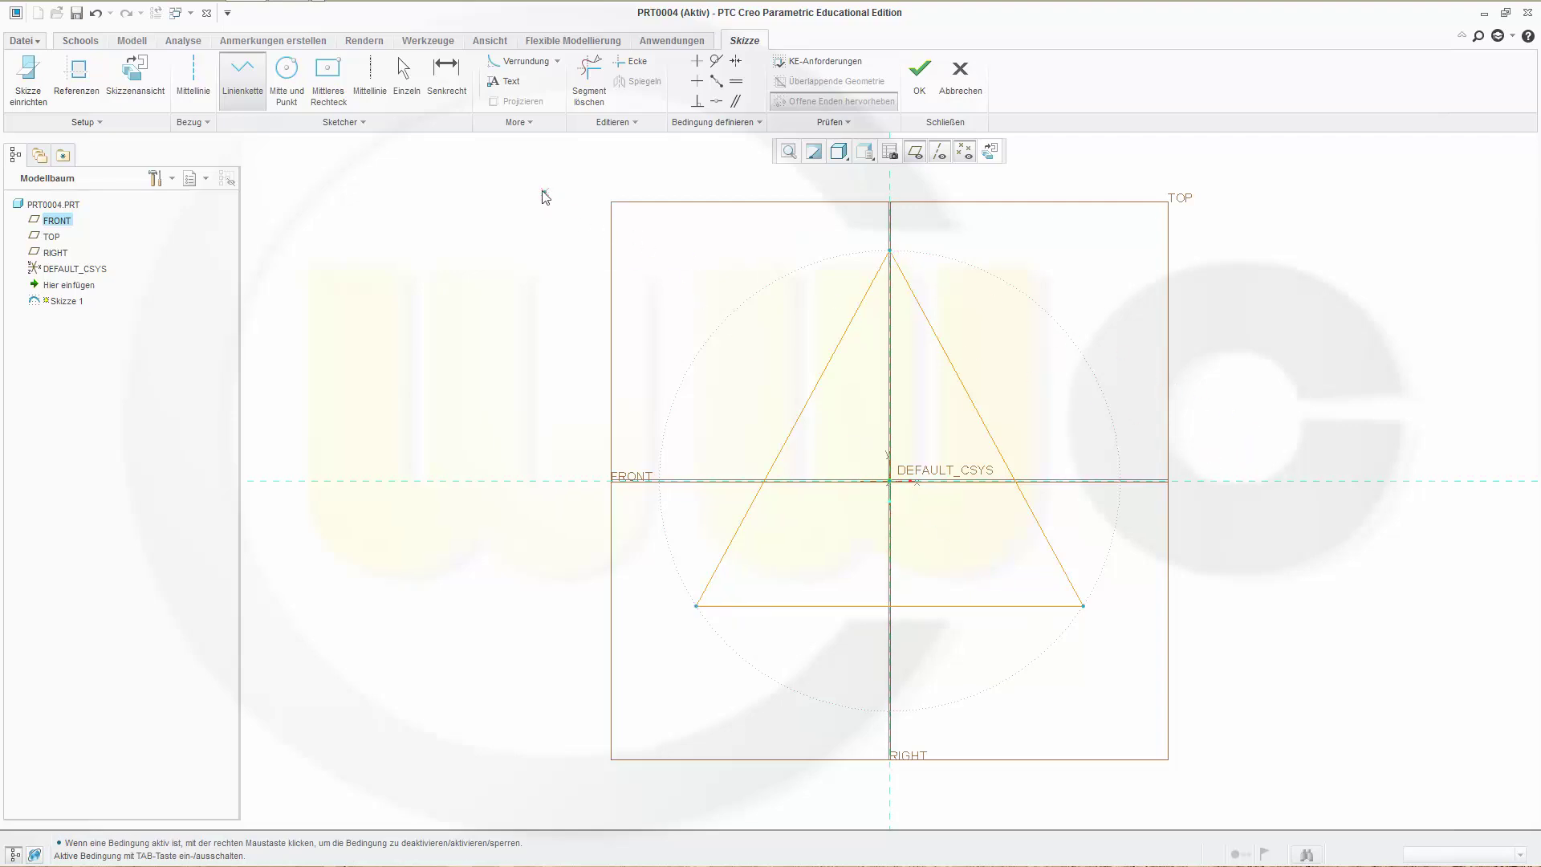
pyautogui.click(450, 74)
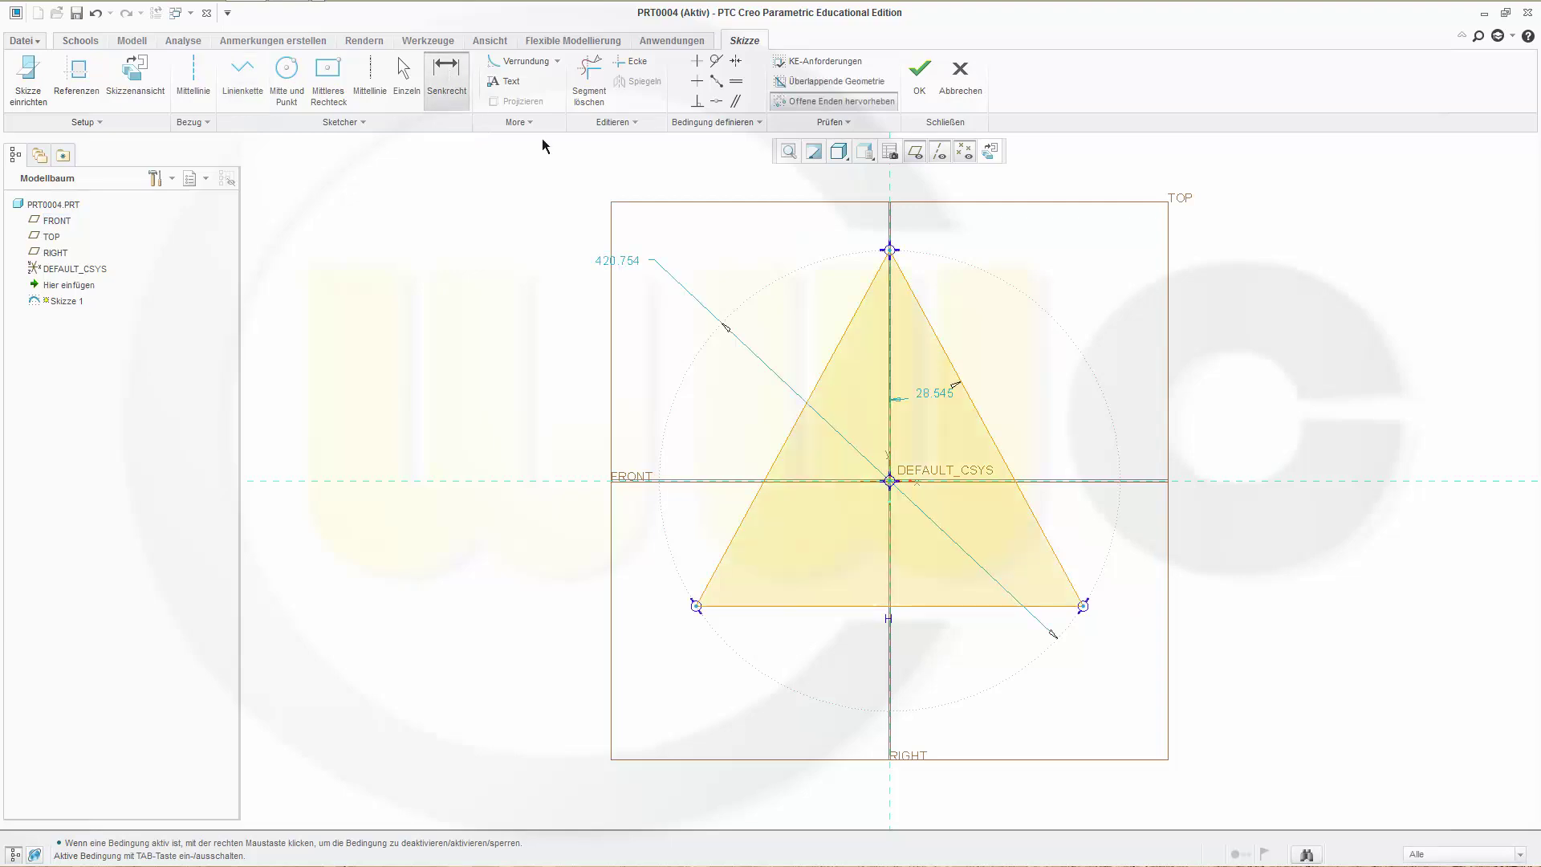
# - Set the triangle's apex angle dimension to 30
pyautogui.doubleClick(930, 397)
pyautogui.write('30')
pyautogui.press('Return')
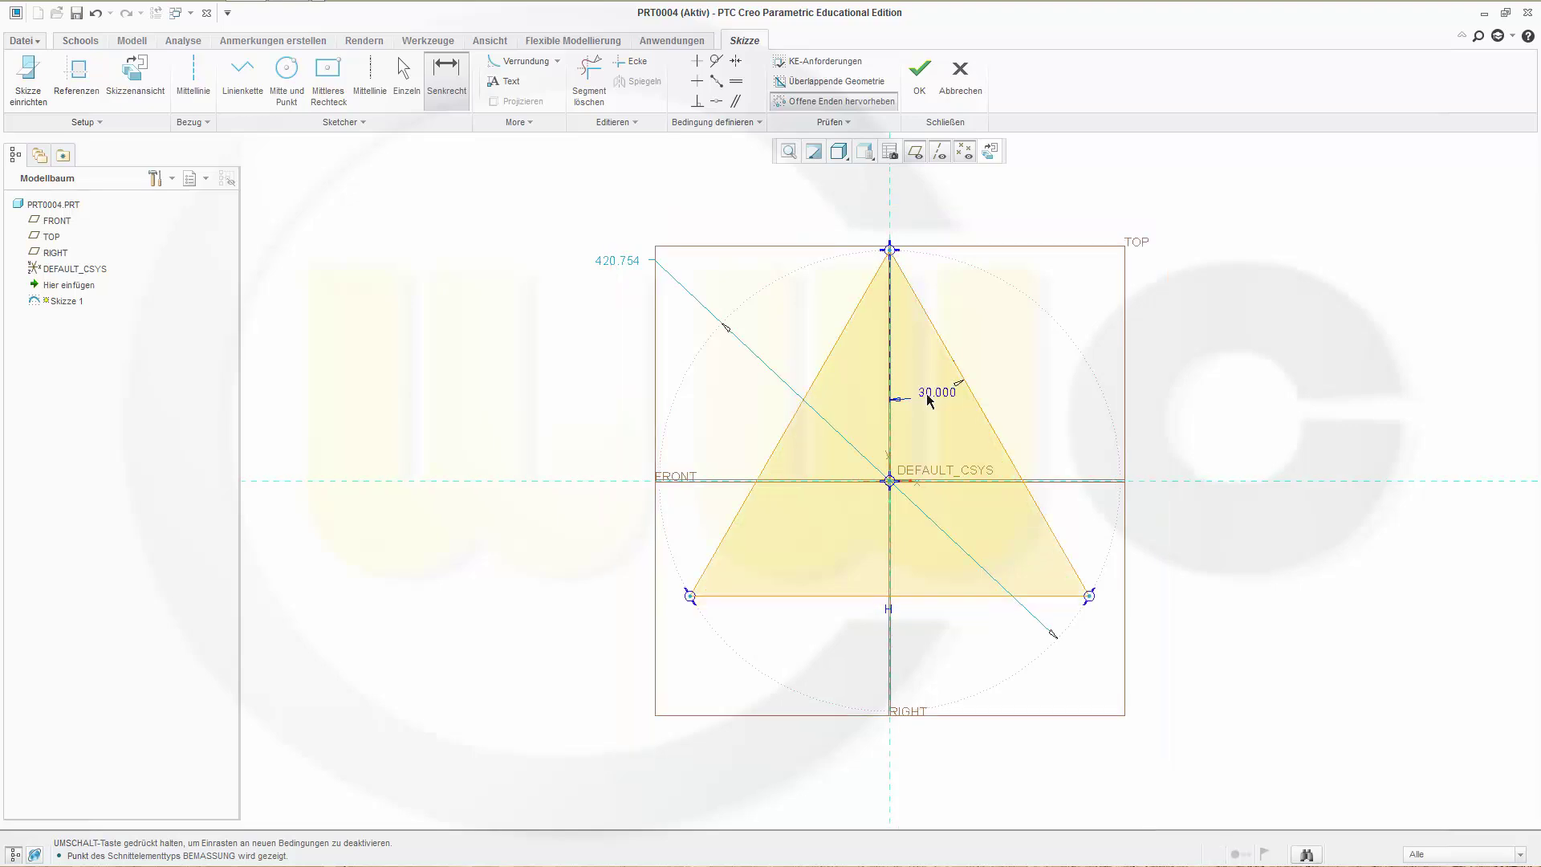
pyautogui.press('Escape')
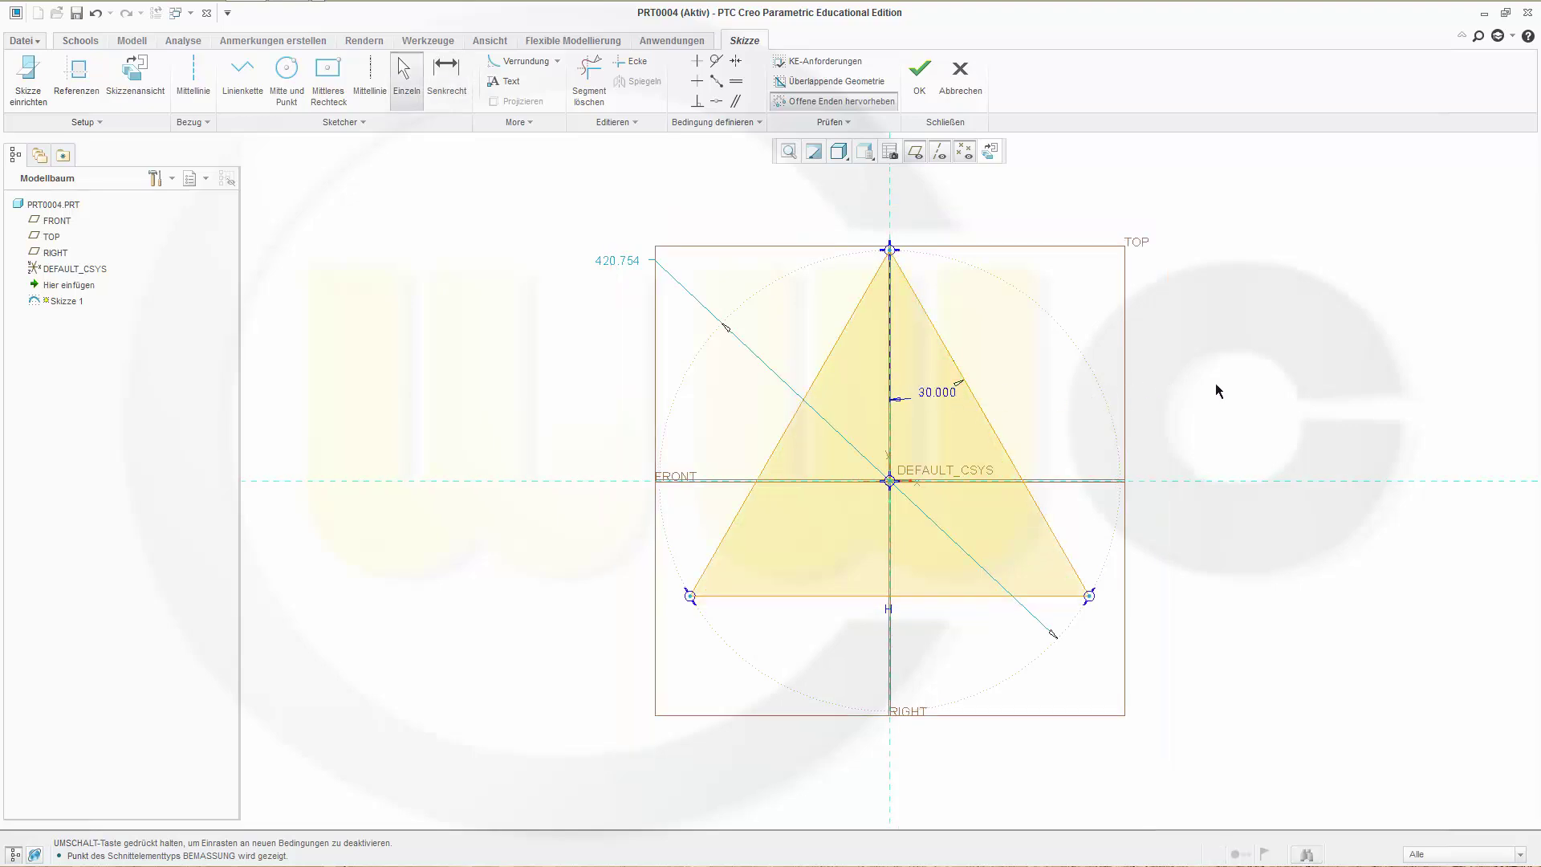
# - Add a length dimension of 100 to the triangle's bottom edge
pyautogui.click(829, 598)
pyautogui.rightClick(816, 654)
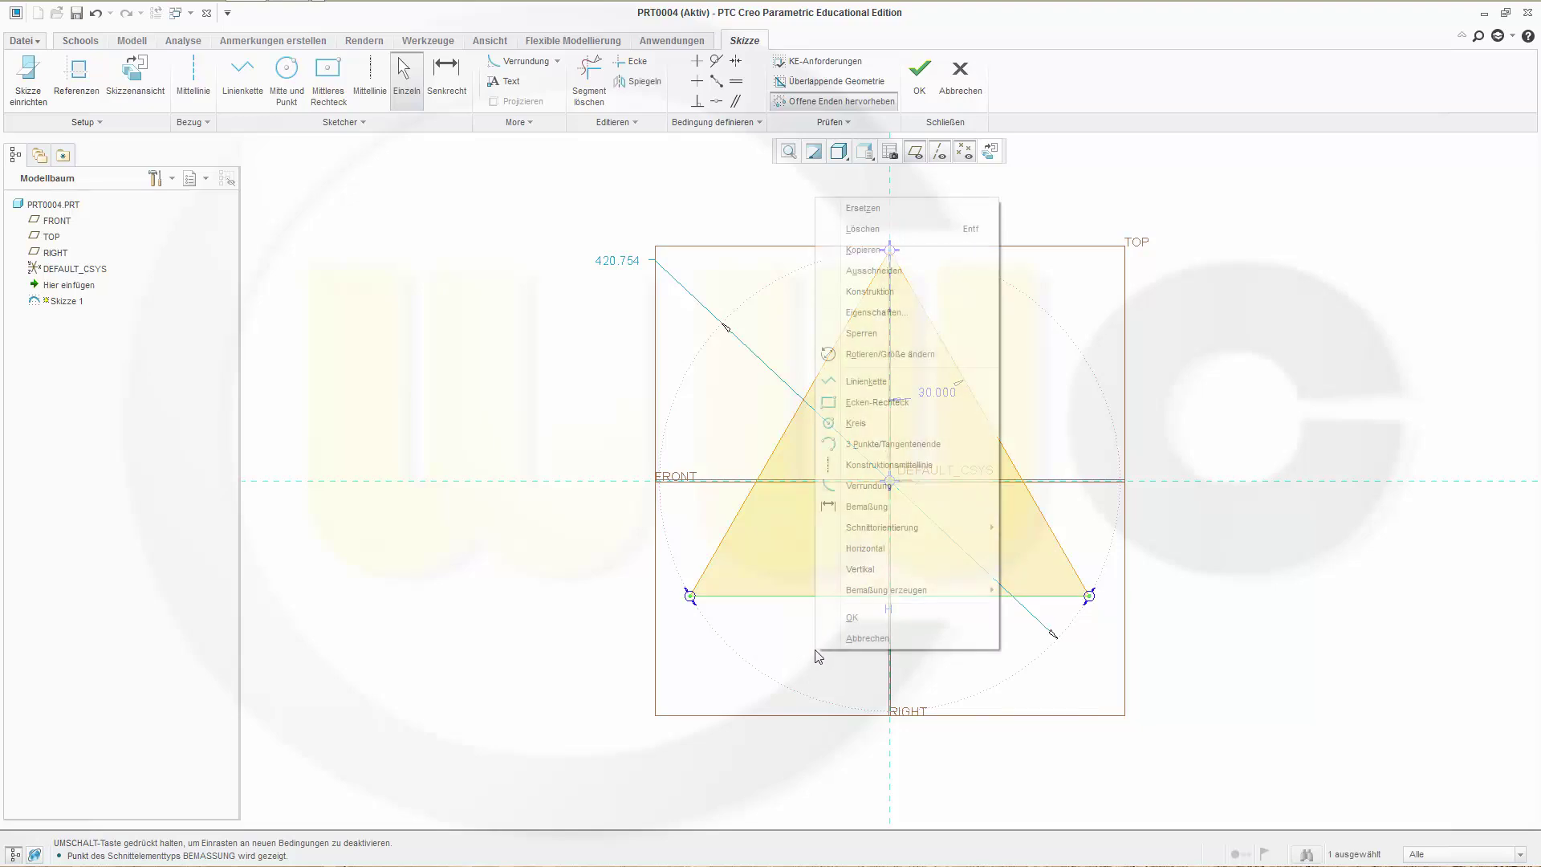
pyautogui.moveTo(912, 595)
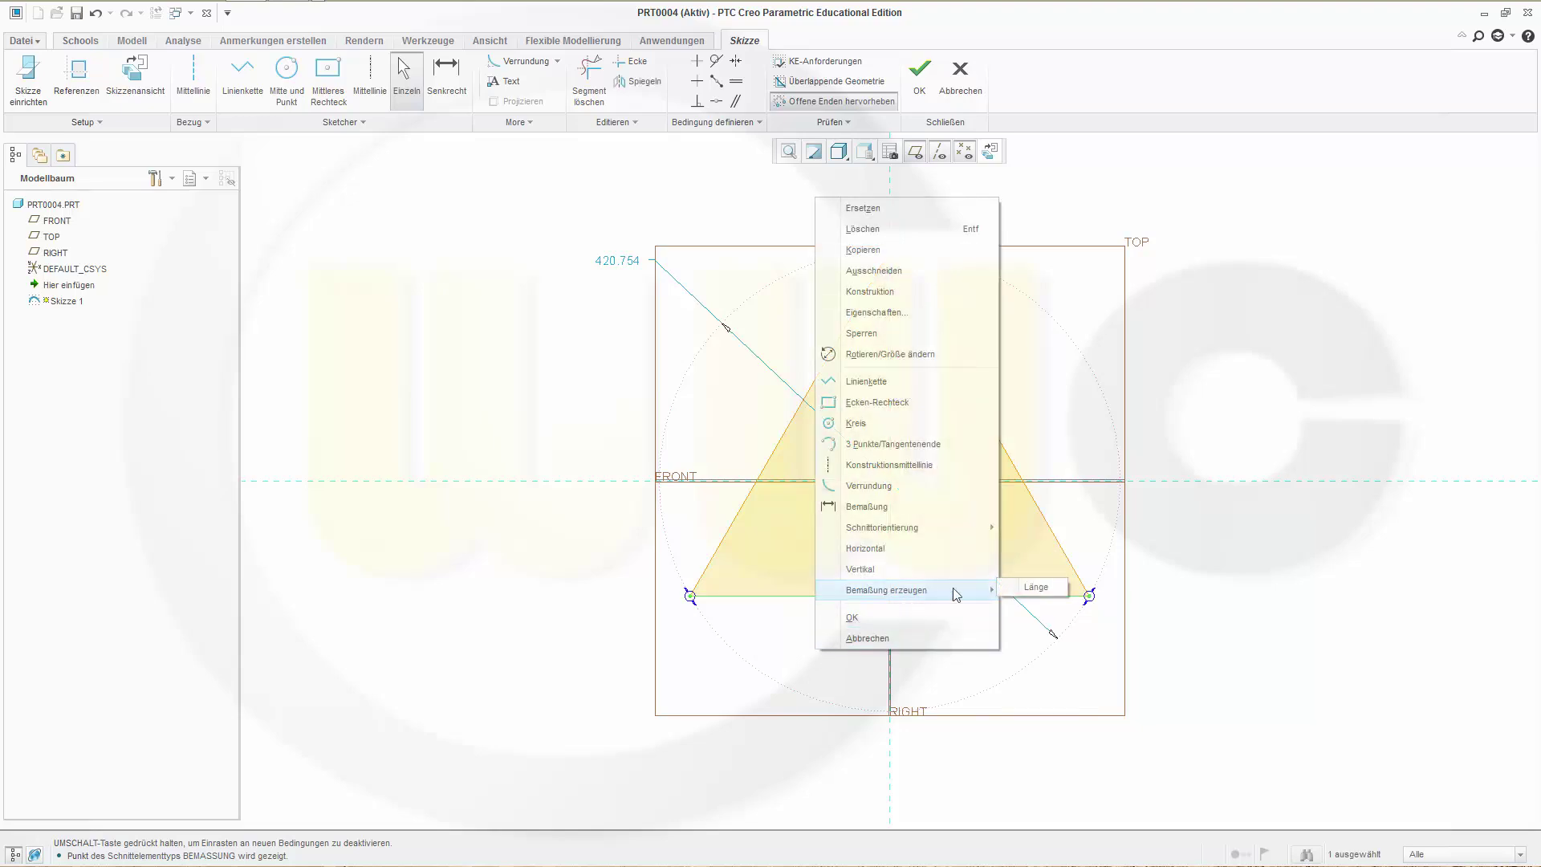
pyautogui.click(1034, 590)
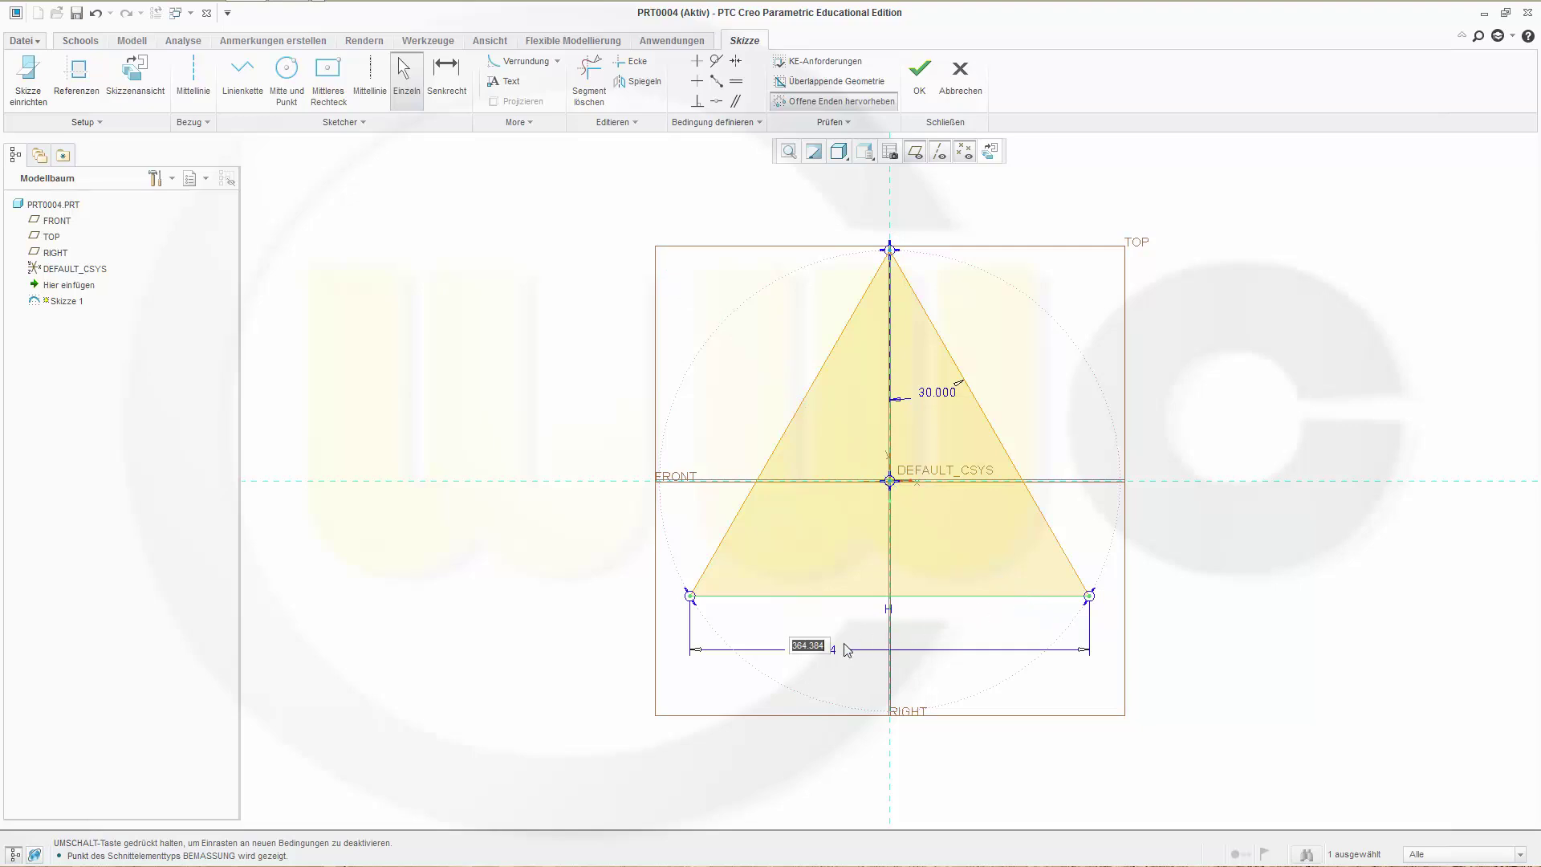
pyautogui.write('100')
pyautogui.press('Return')
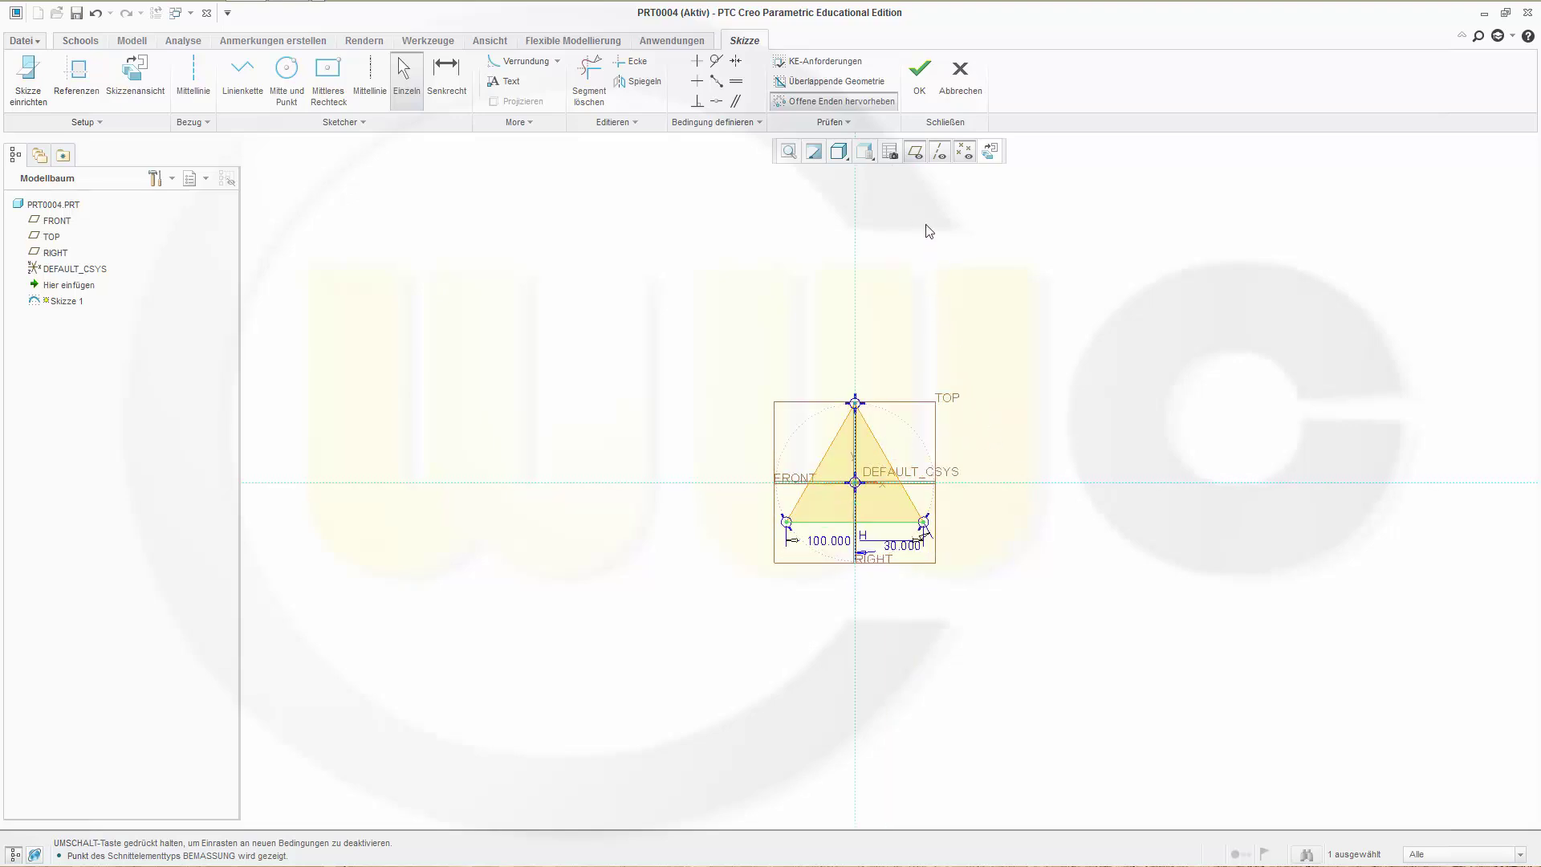
# - Finish the sketch and extrude the triangle 100 deep into a solid prism, Profil 1
pyautogui.click(920, 76)
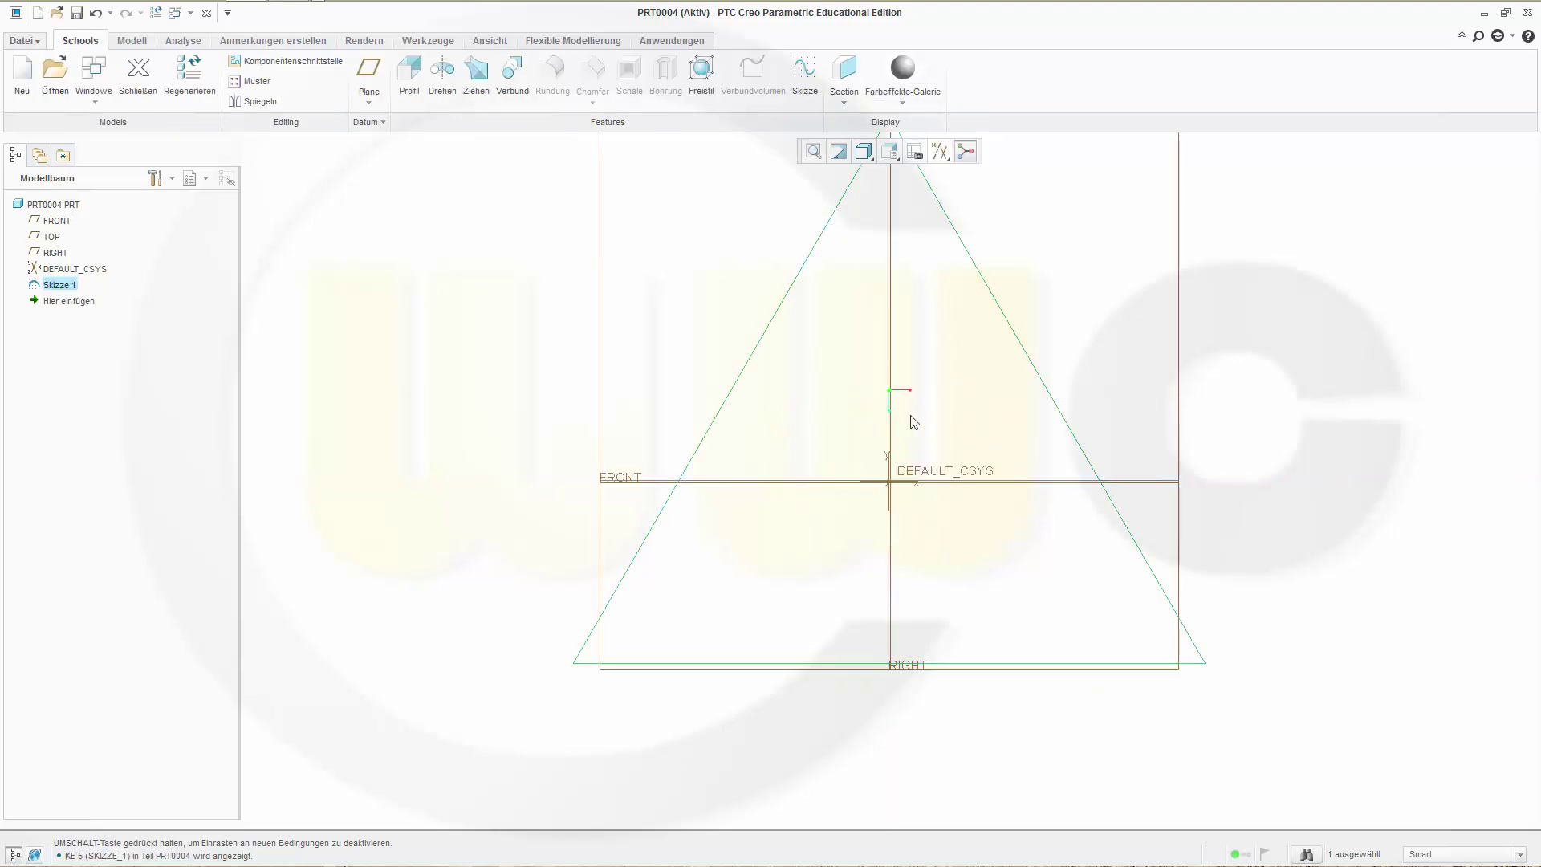
pyautogui.moveTo(829, 505)
pyautogui.mouseDown(button='middle')
pyautogui.moveTo(830, 422)
pyautogui.moveTo(1062, 176)
pyautogui.mouseUp(button='middle')
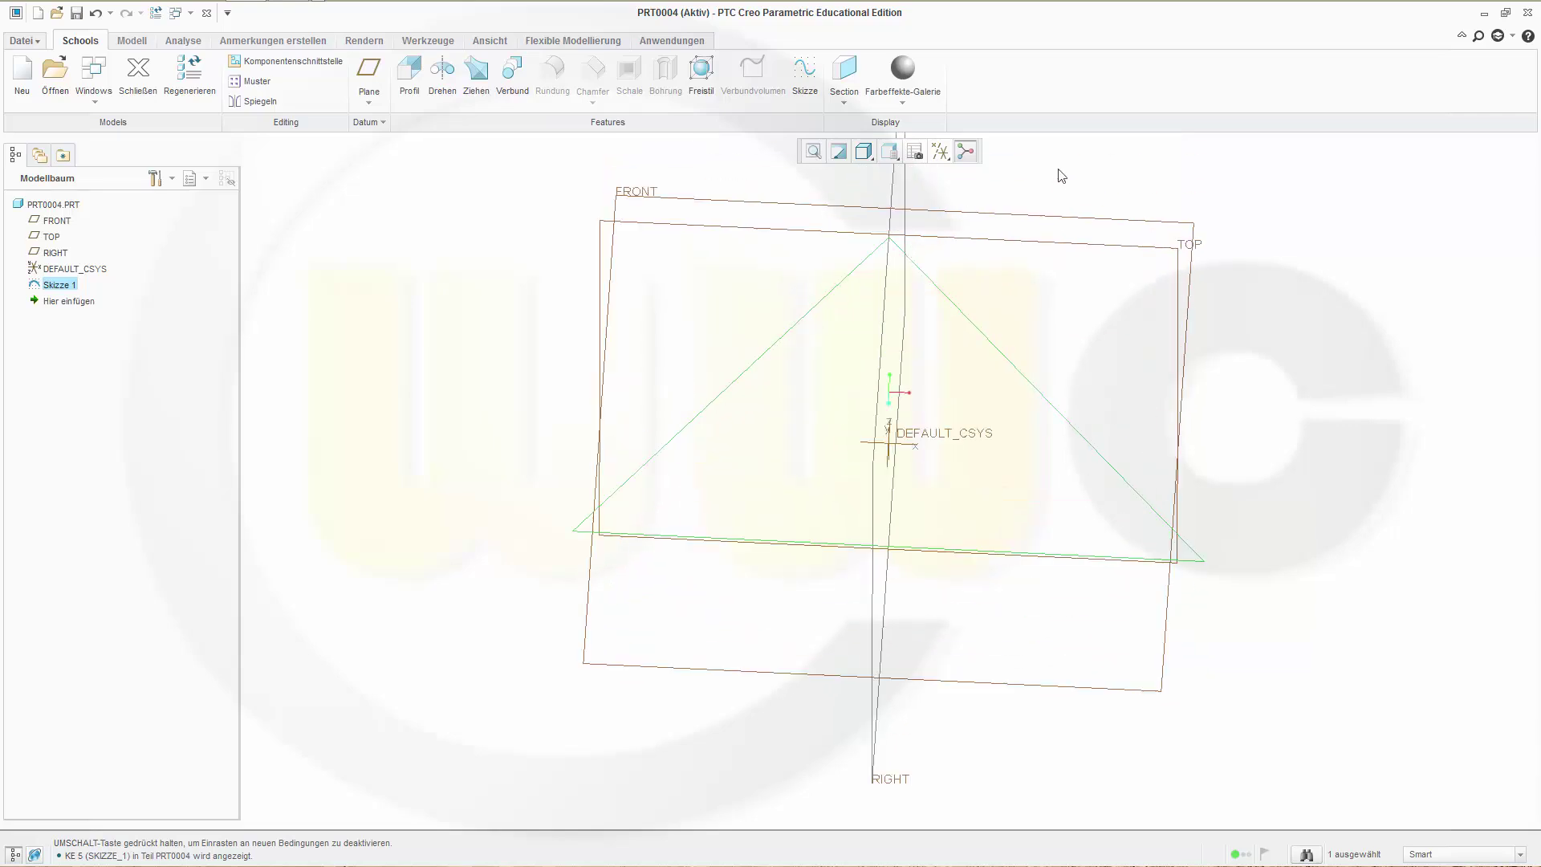
pyautogui.click(413, 77)
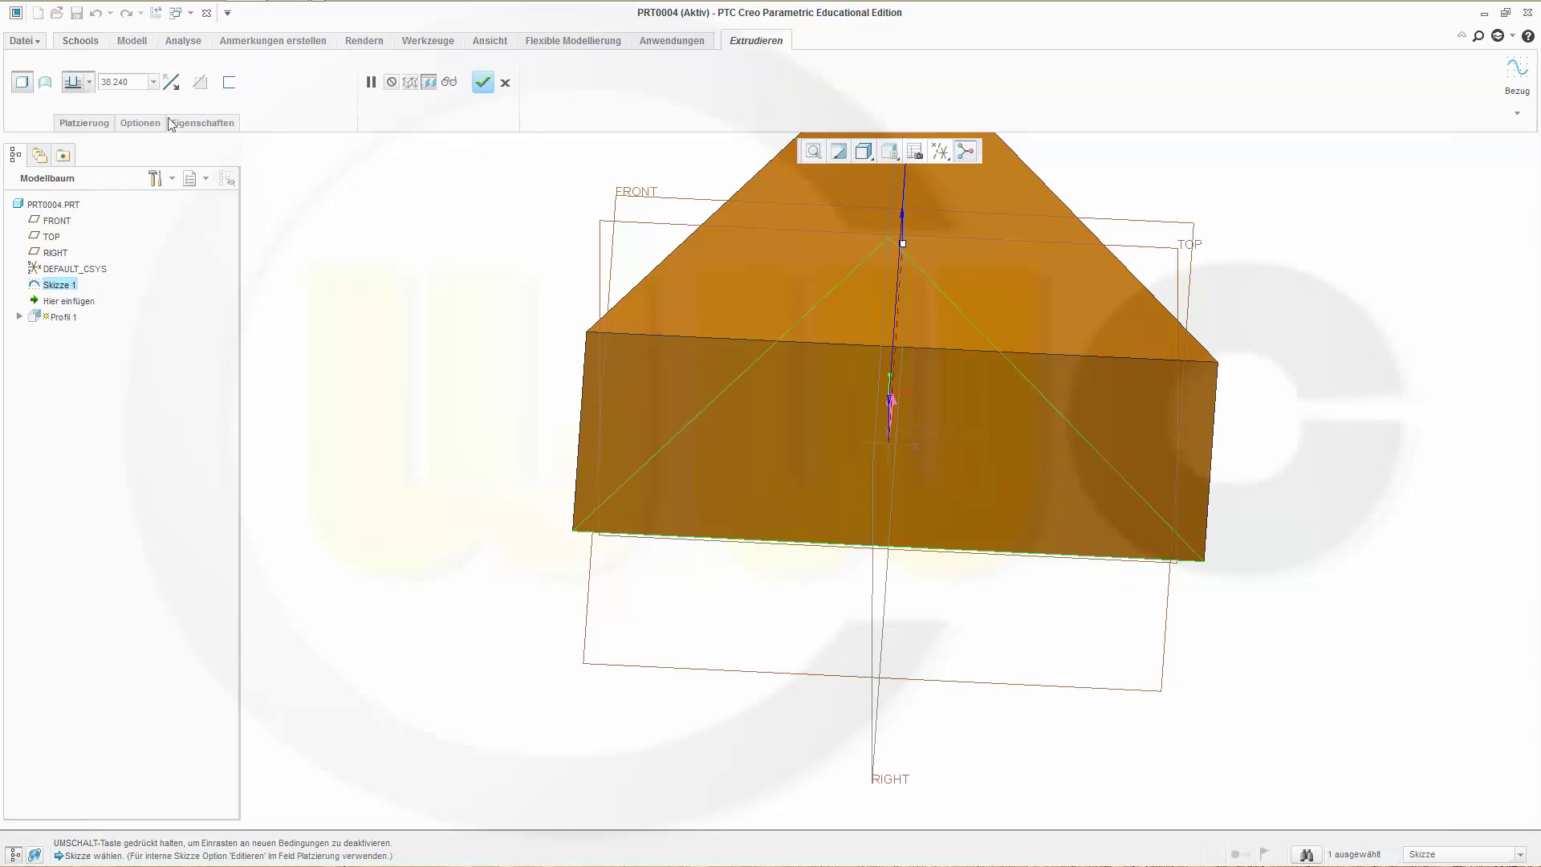
pyautogui.write('100')
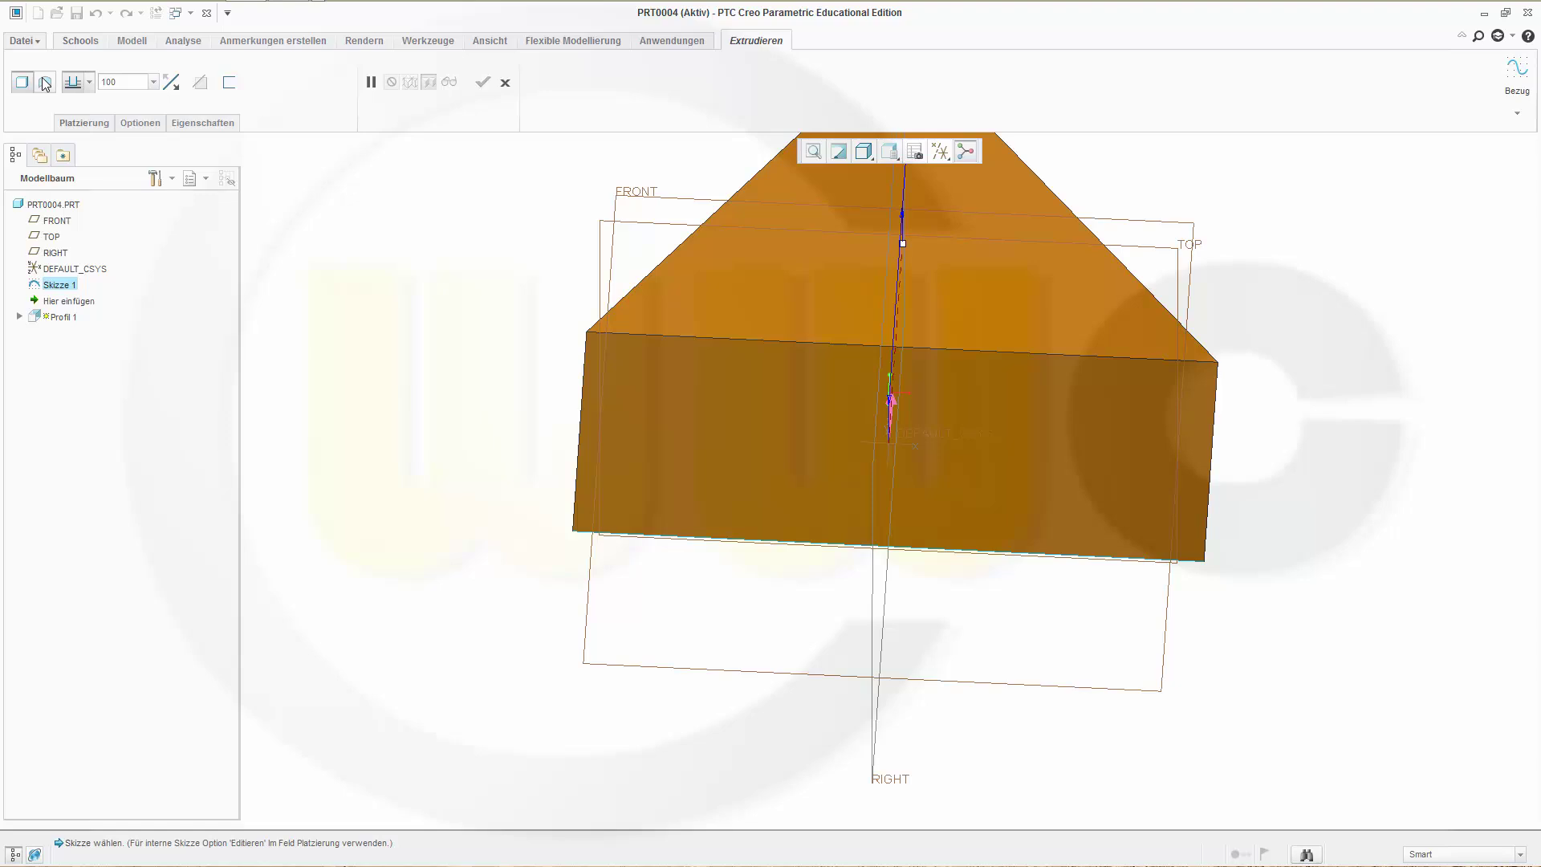
pyautogui.press('Return')
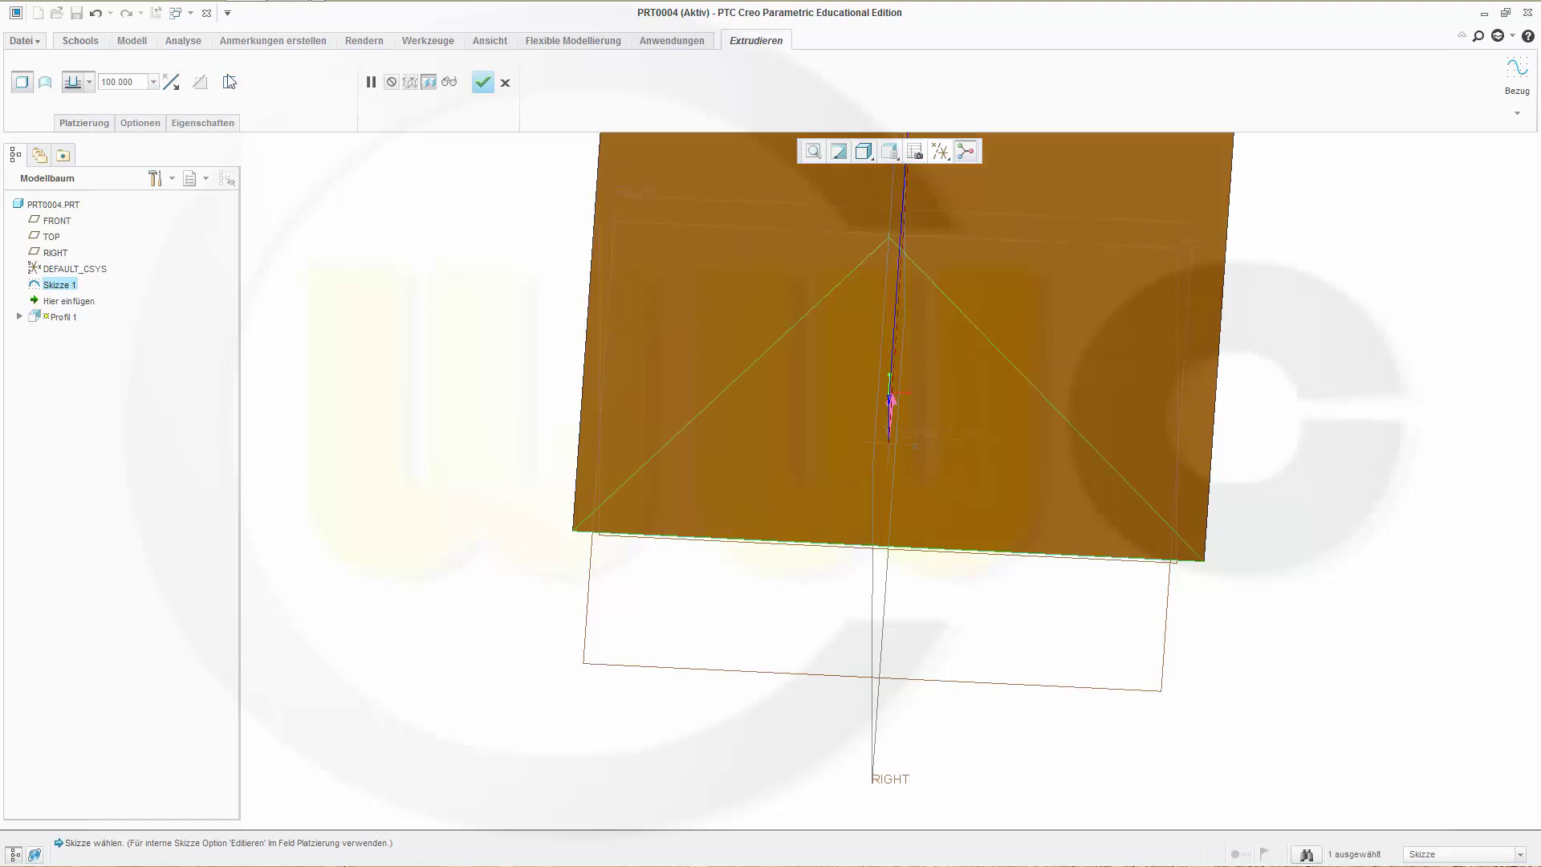
pyautogui.click(483, 83)
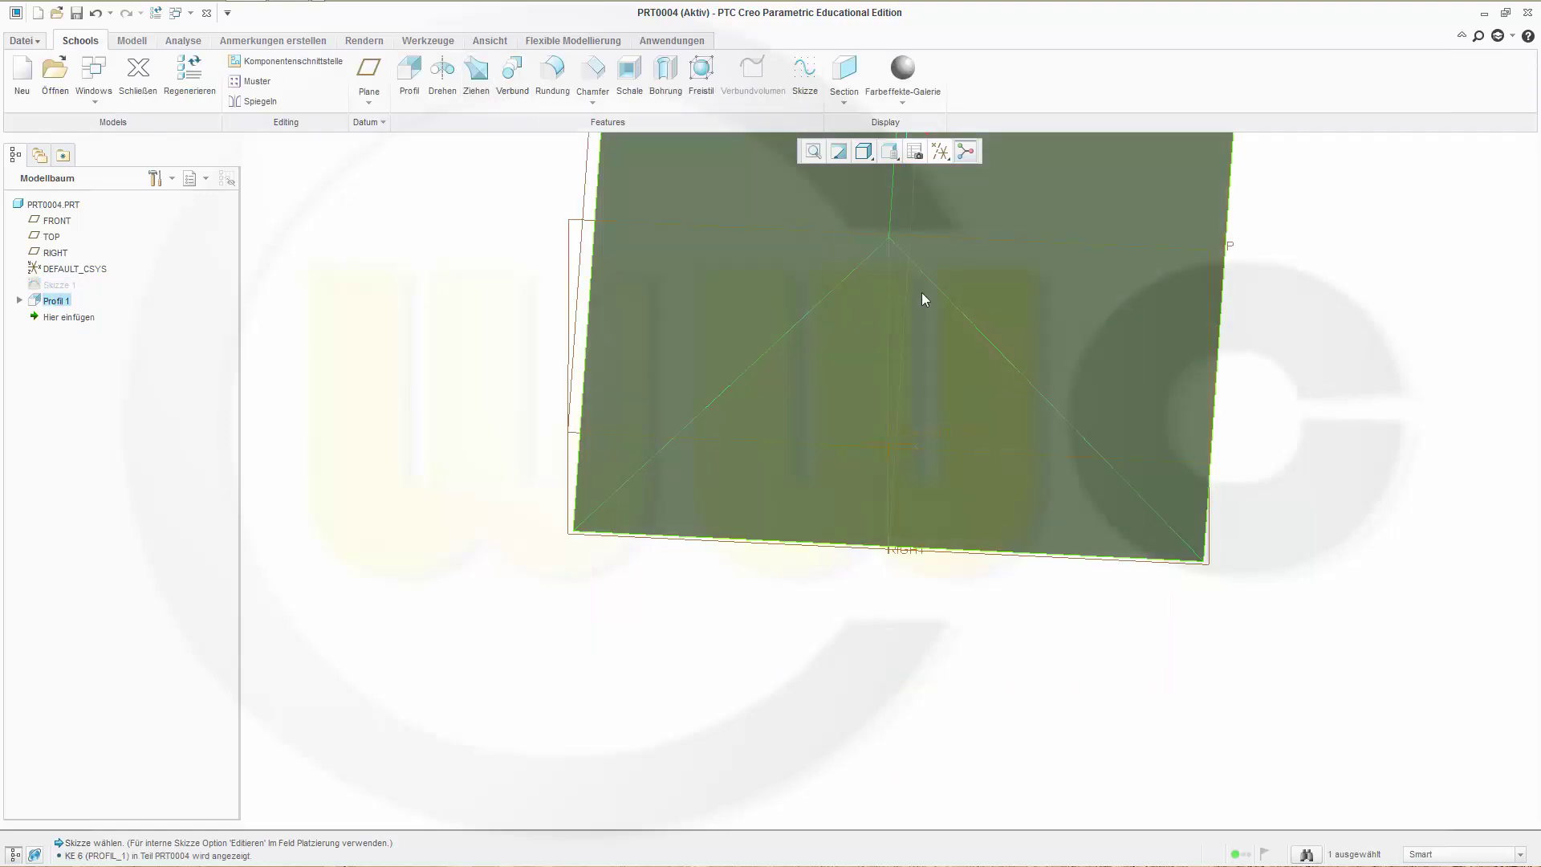
# - Orbit and zoom to inspect the prism, then bring up the Modell ribbon commands
pyautogui.moveTo(941, 318); pyautogui.dragTo(1000, 571, button='middle')
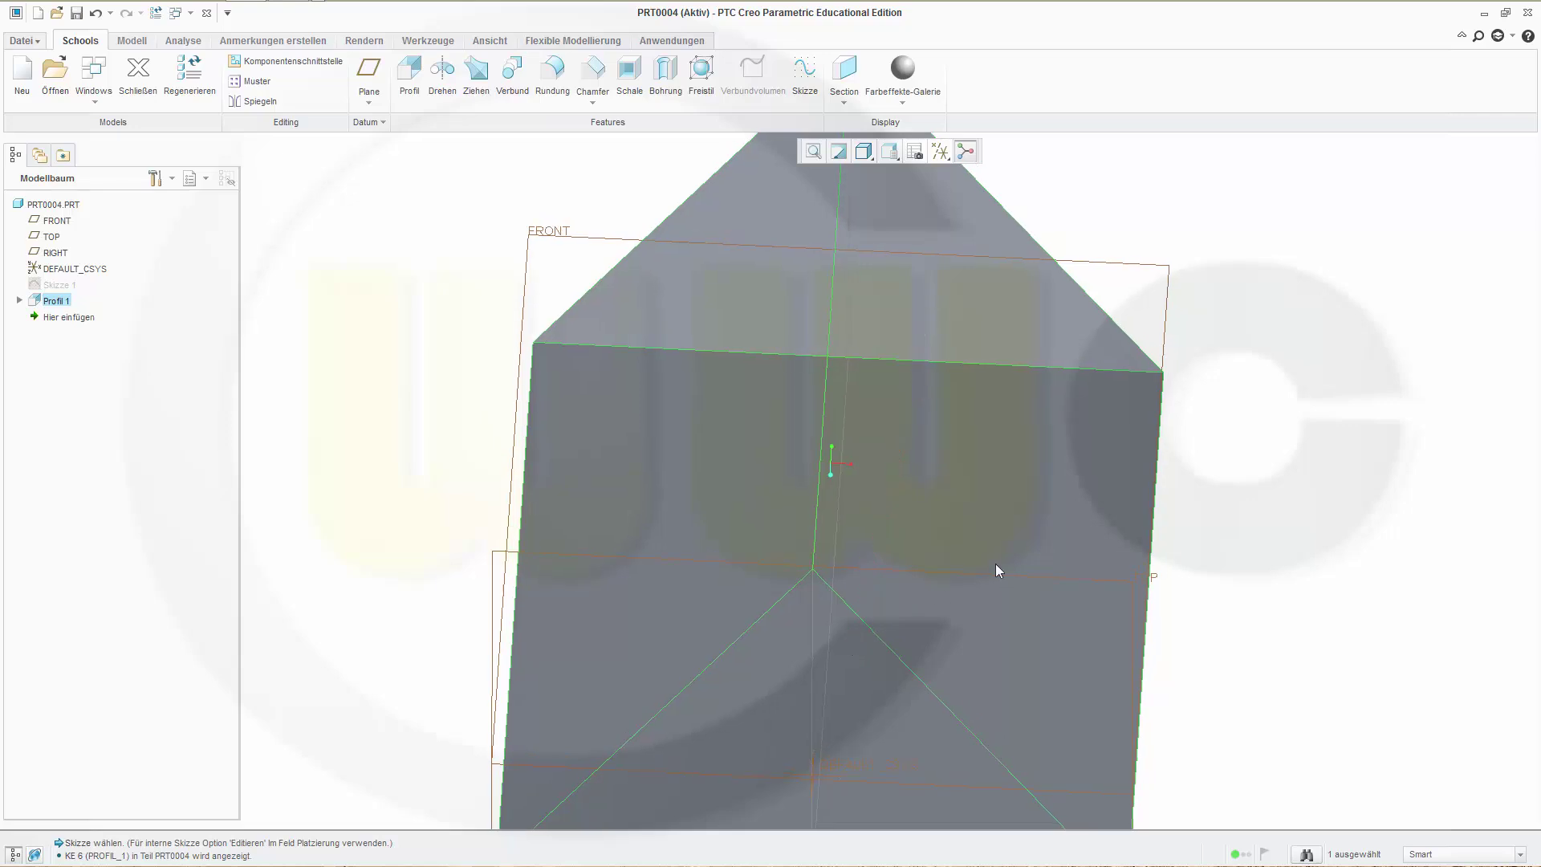
pyautogui.scroll(-2, 1261, 456)
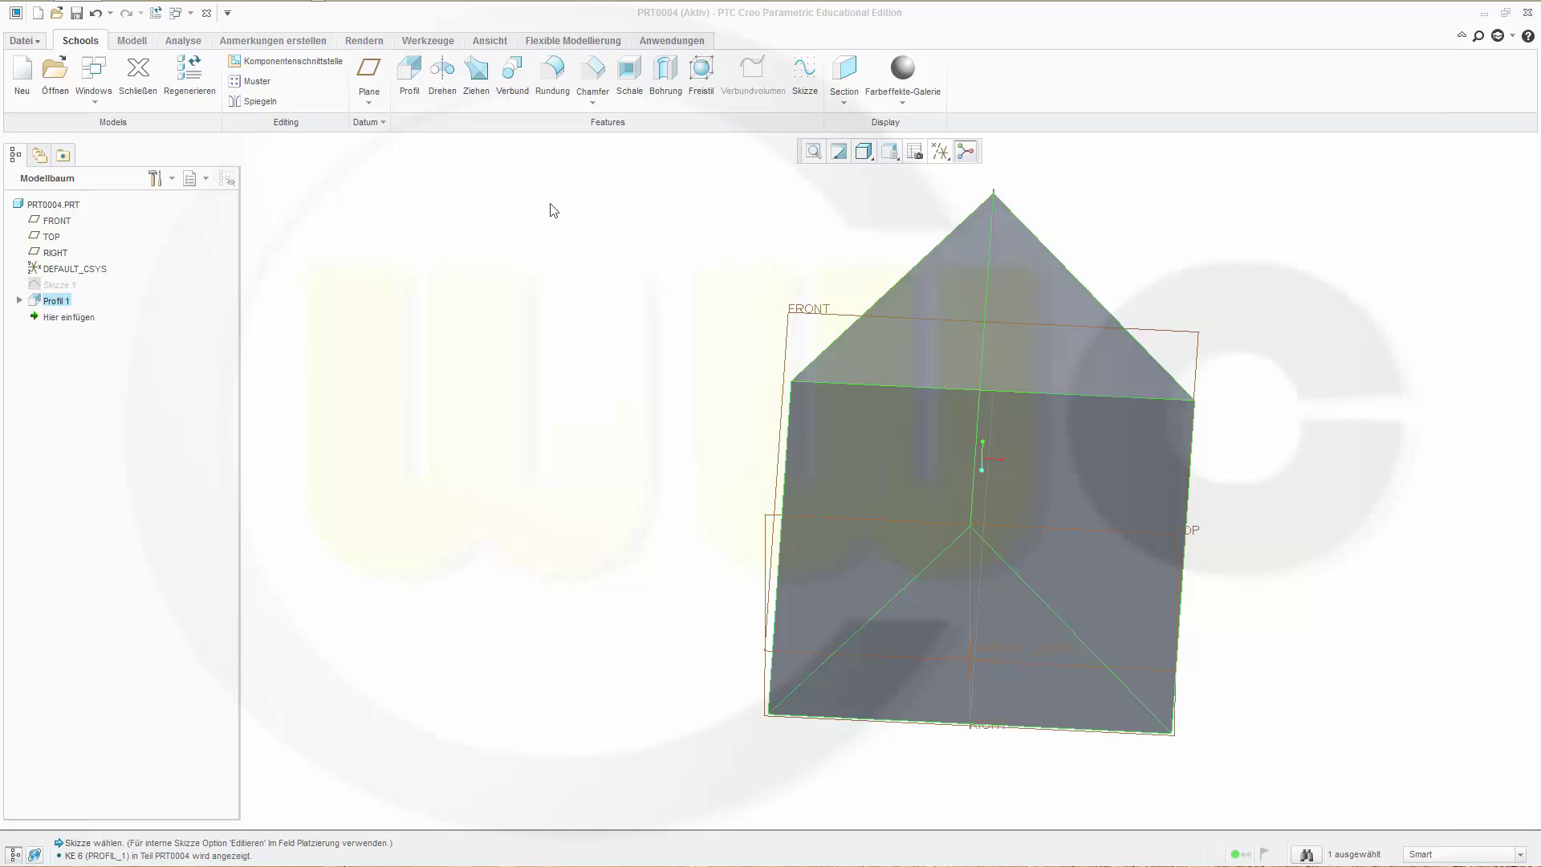
pyautogui.click(130, 41)
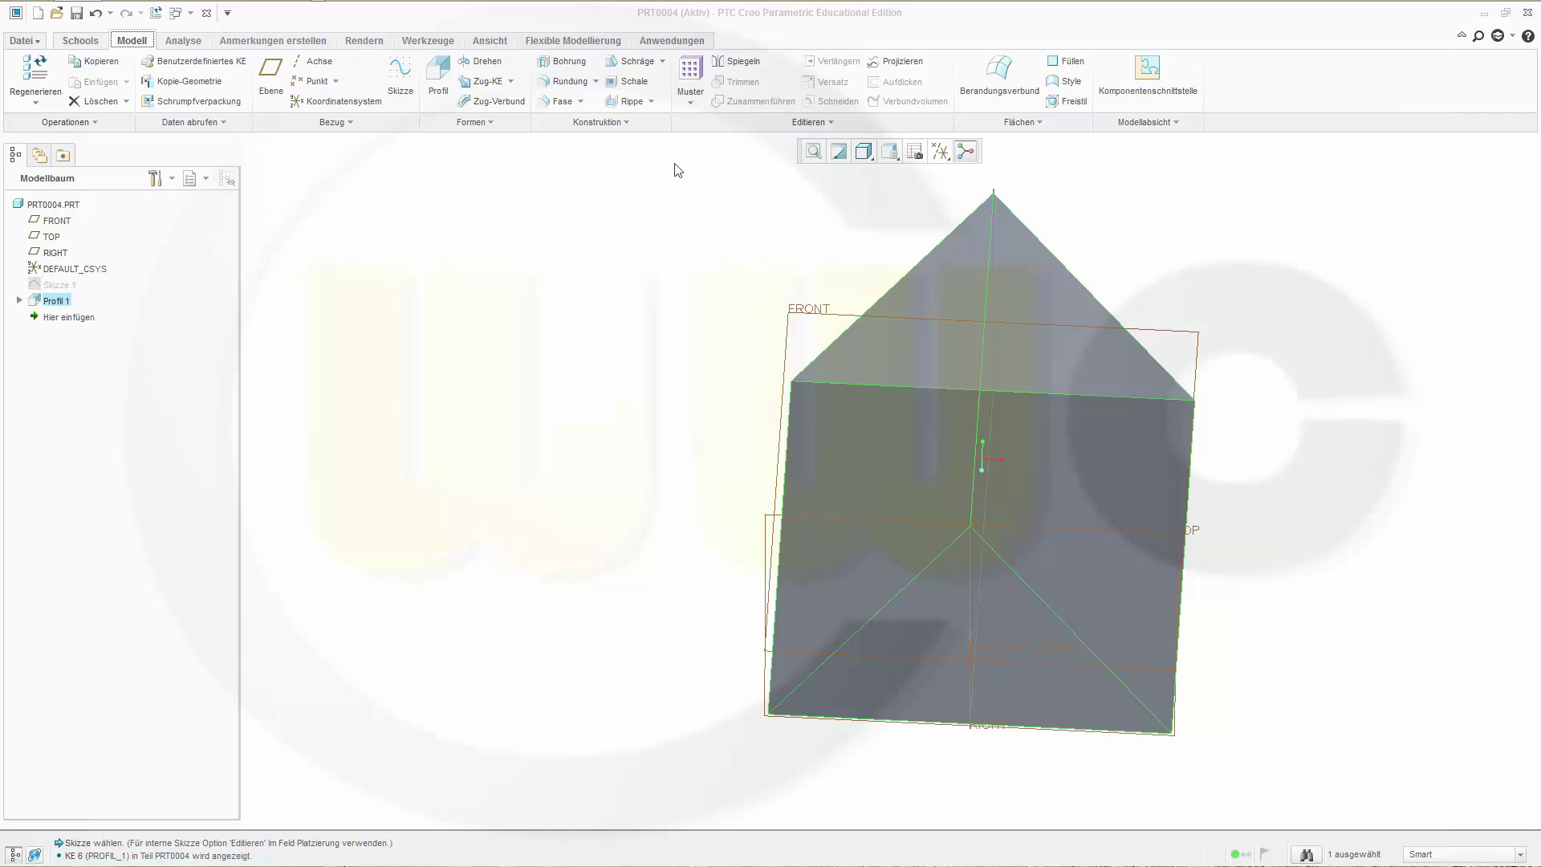
# - Start a draft and select the prism's front face and another side face as draft surfaces
pyautogui.click(633, 63)
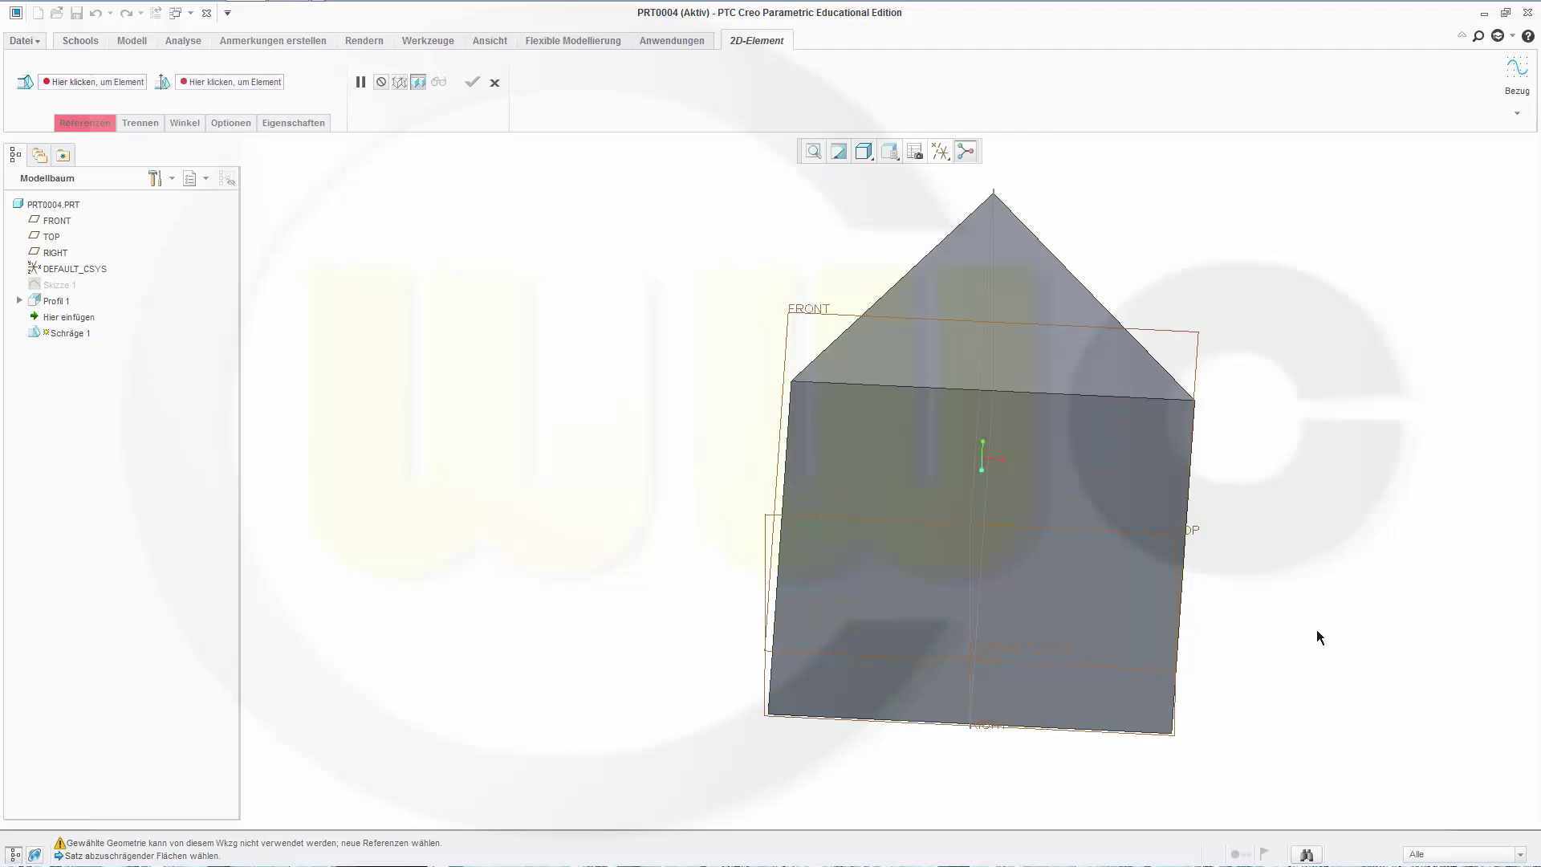
pyautogui.click(931, 486)
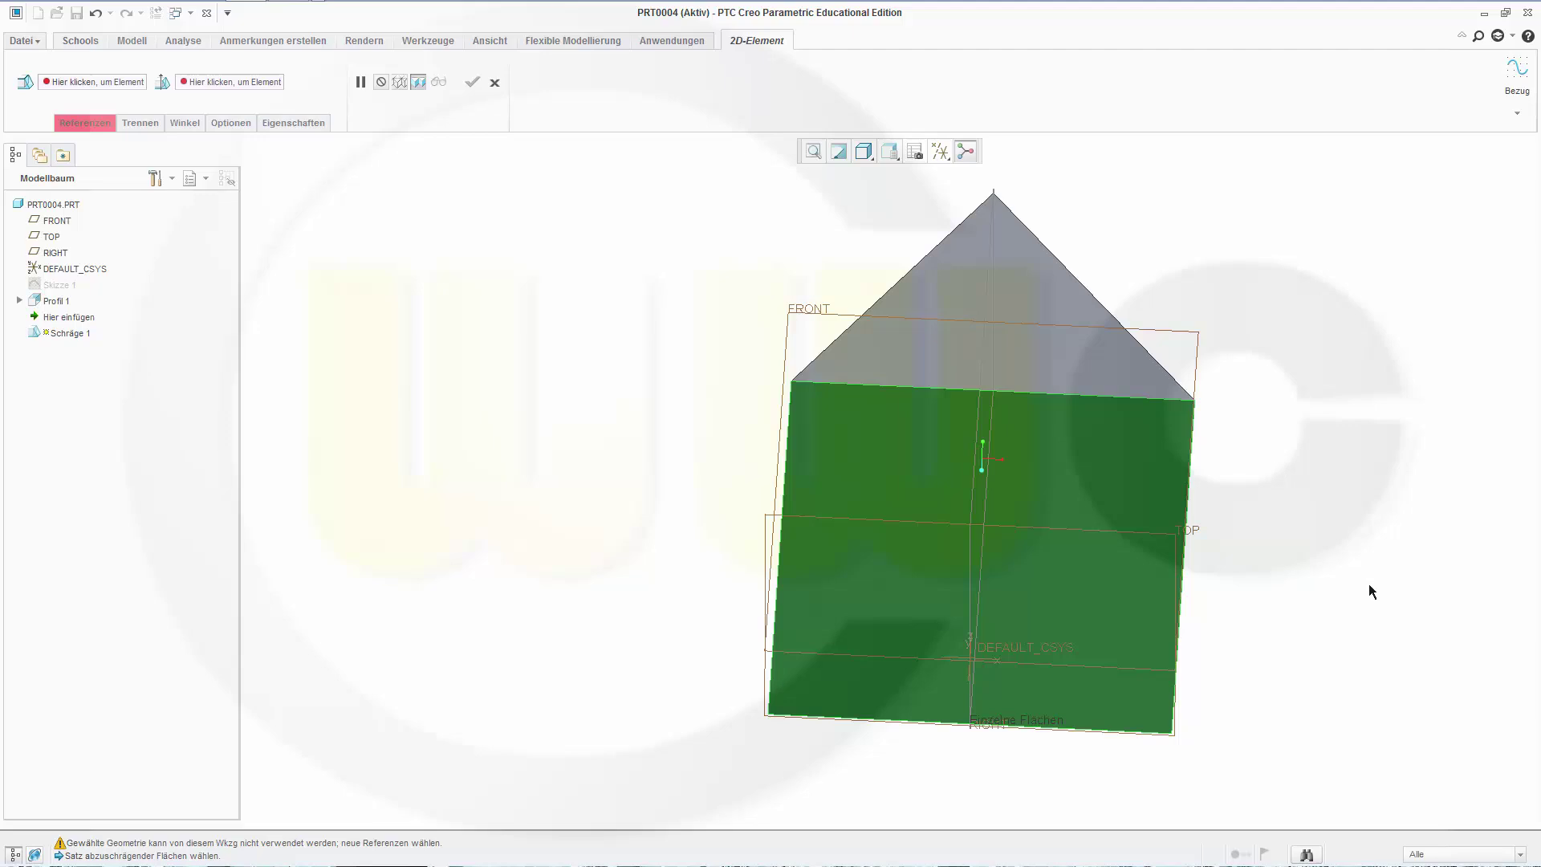
pyautogui.moveTo(1370, 583); pyautogui.dragTo(1259, 680, button='middle')
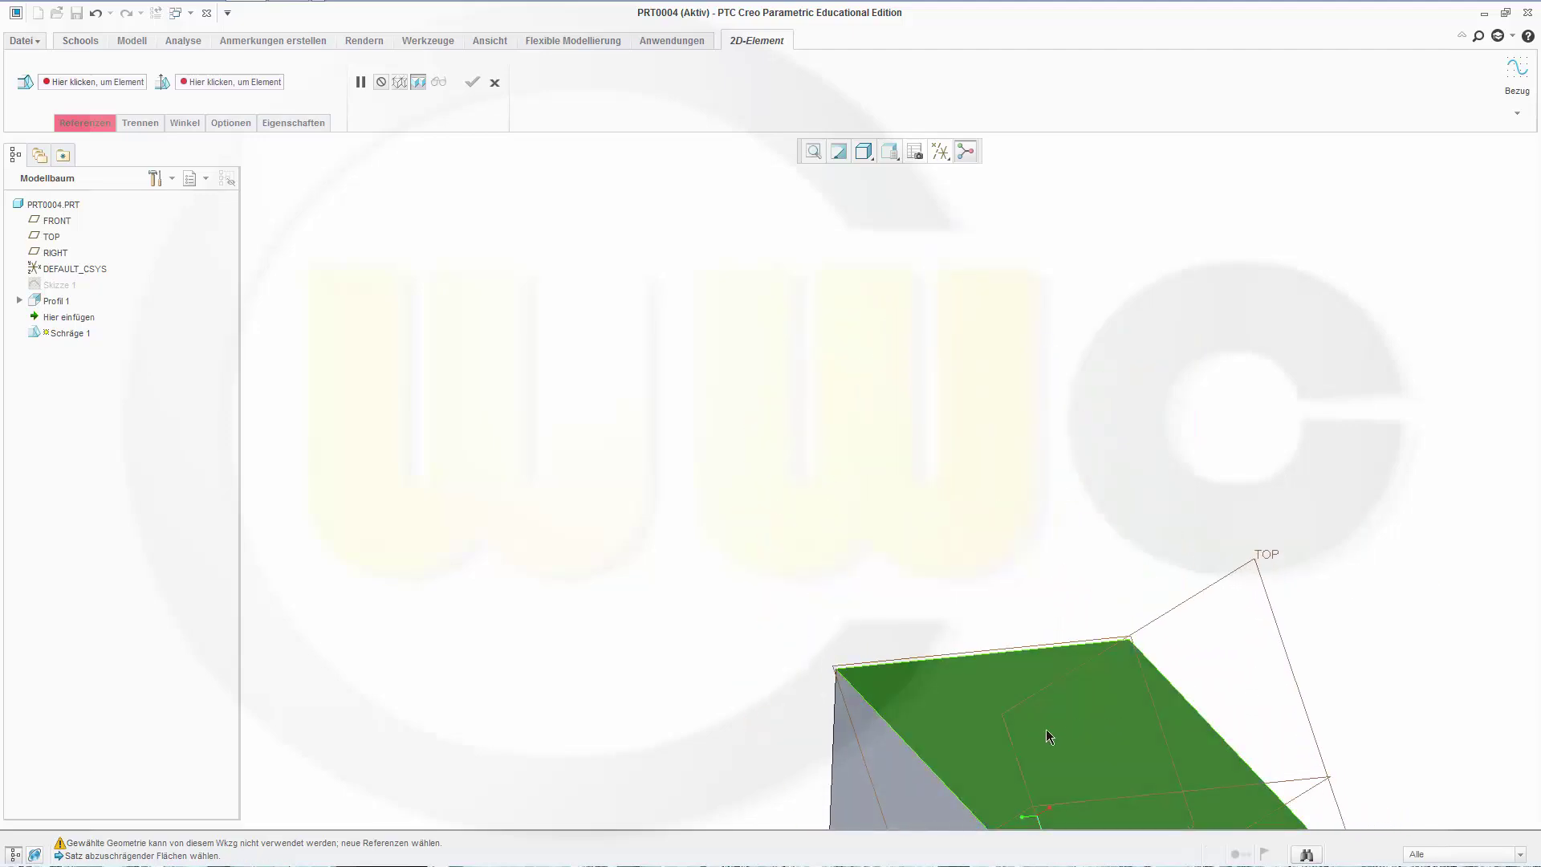
pyautogui.keyDown('shift'); pyautogui.moveTo(1052, 740); pyautogui.dragTo(838, 448, button='middle'); pyautogui.keyUp('shift')
pyautogui.moveTo(672, 474); pyautogui.dragTo(859, 500, button='middle')
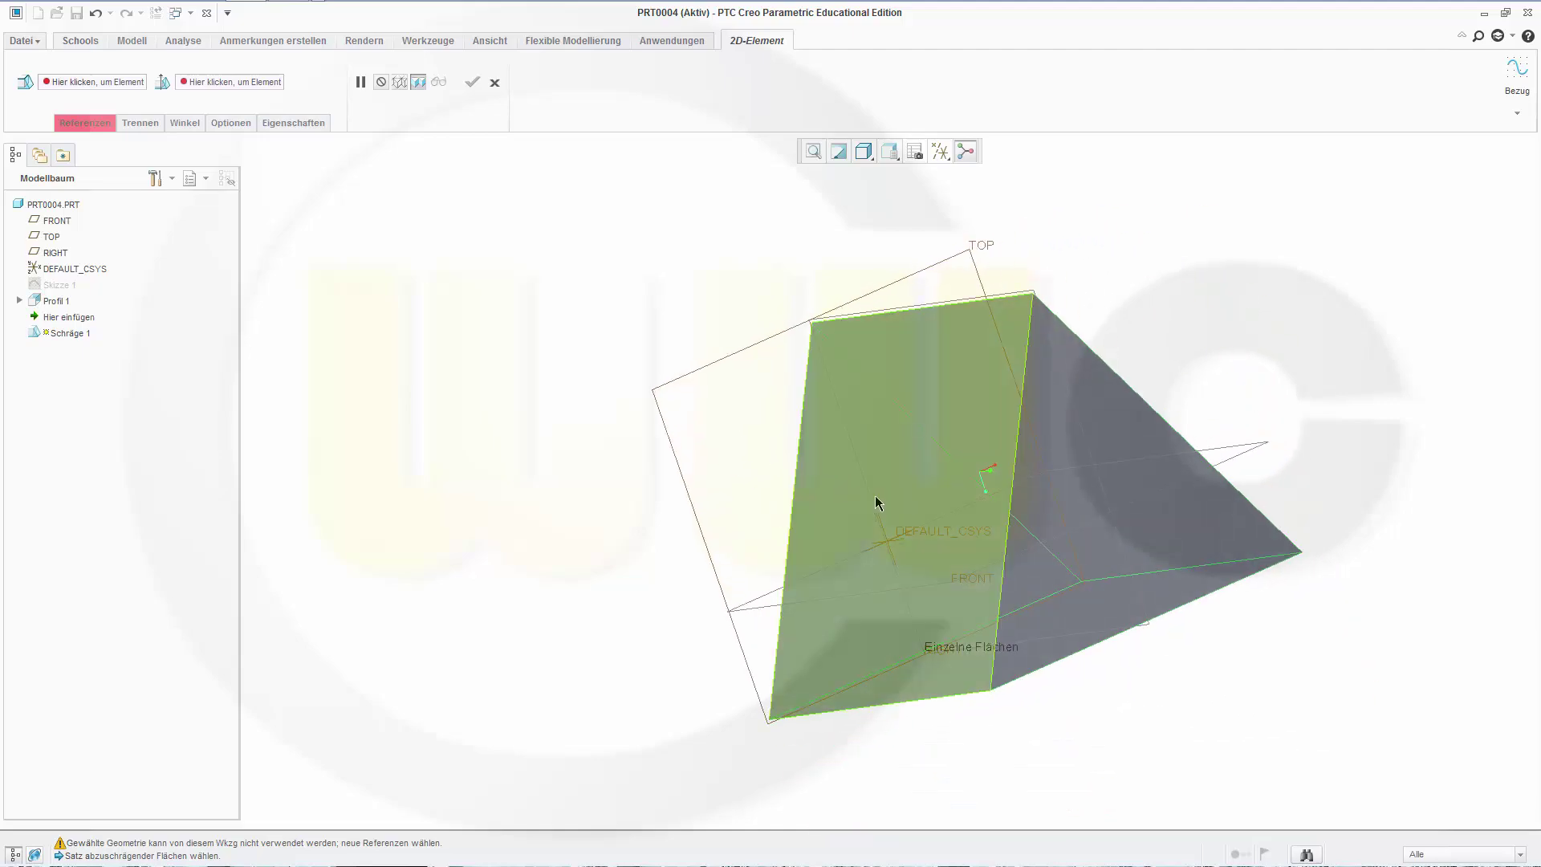
pyautogui.click(875, 502)
pyautogui.moveTo(1174, 697); pyautogui.dragTo(1094, 516, button='middle')
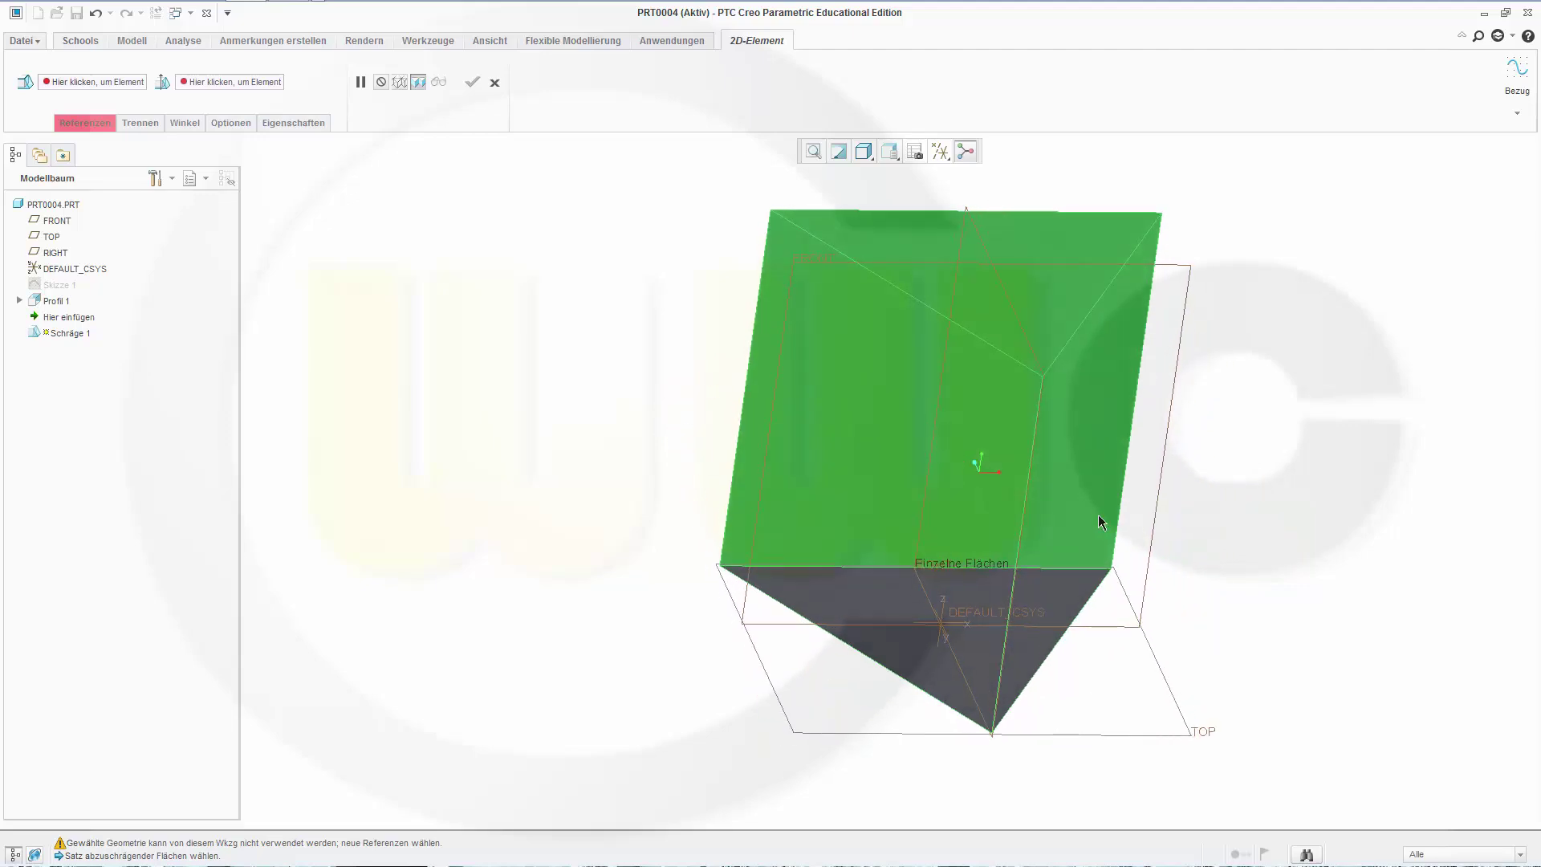
# - Use the bottom face as the draft hinge and apply a 25° draft angle
pyautogui.click(105, 82)
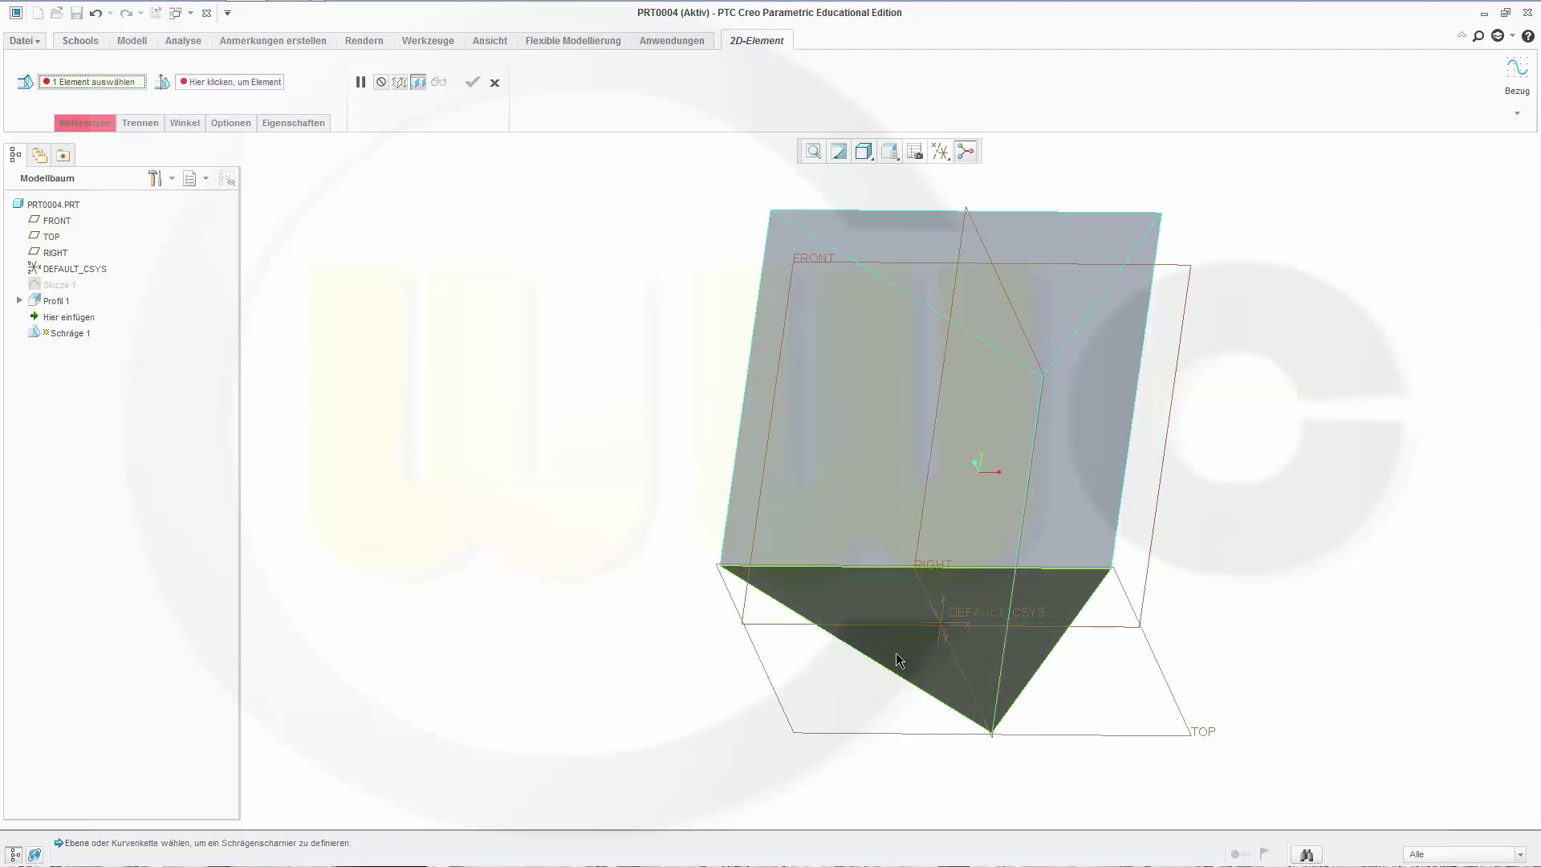
pyautogui.click(893, 612)
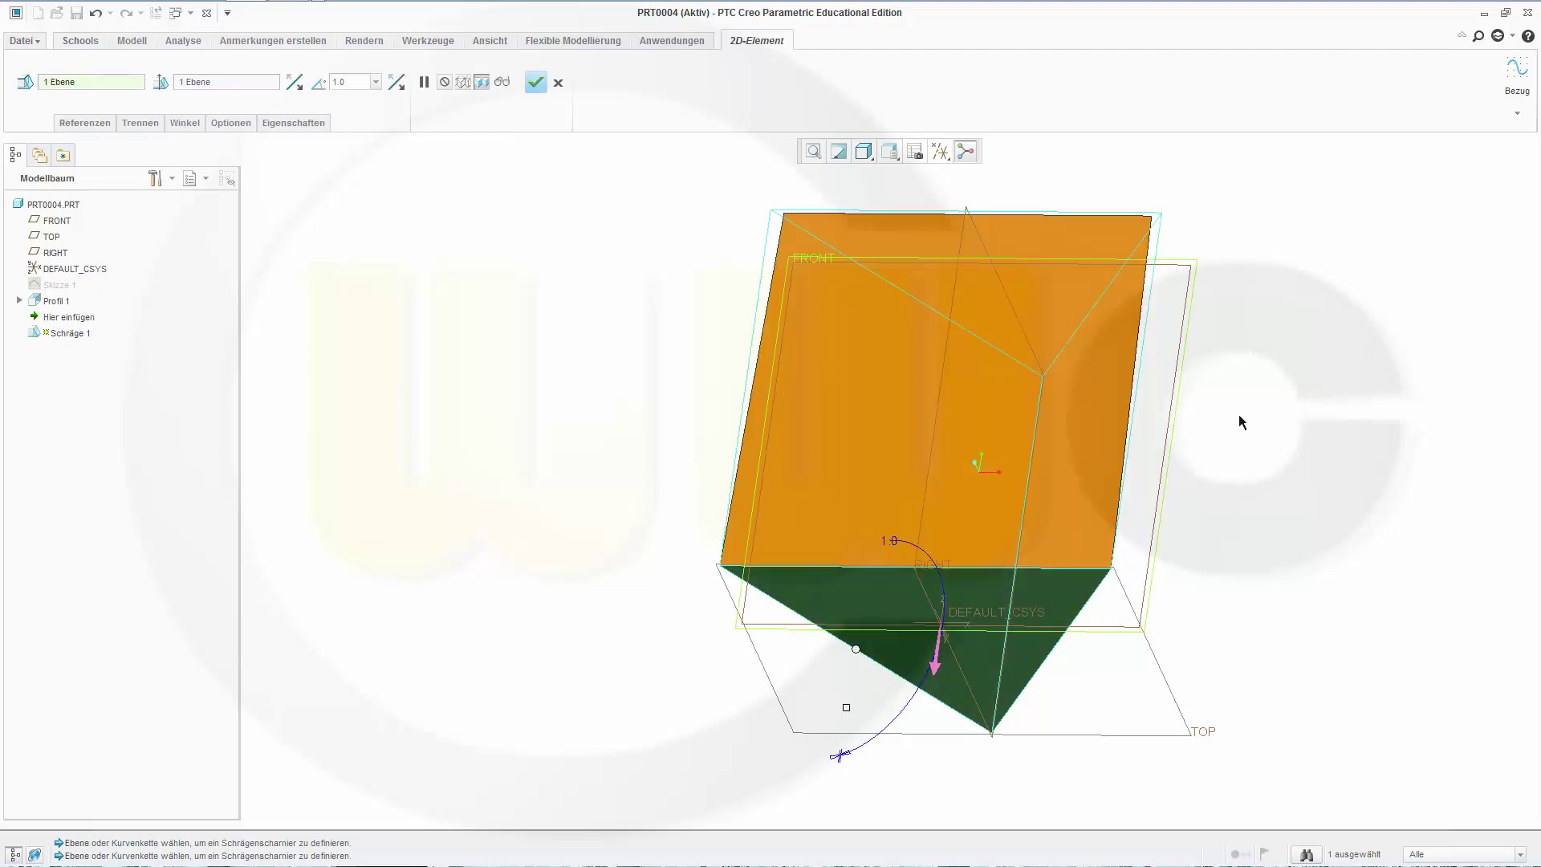
pyautogui.moveTo(863, 196); pyautogui.dragTo(391, 152, button='middle')
pyautogui.moveTo(353, 82); pyautogui.dragTo(332, 82)
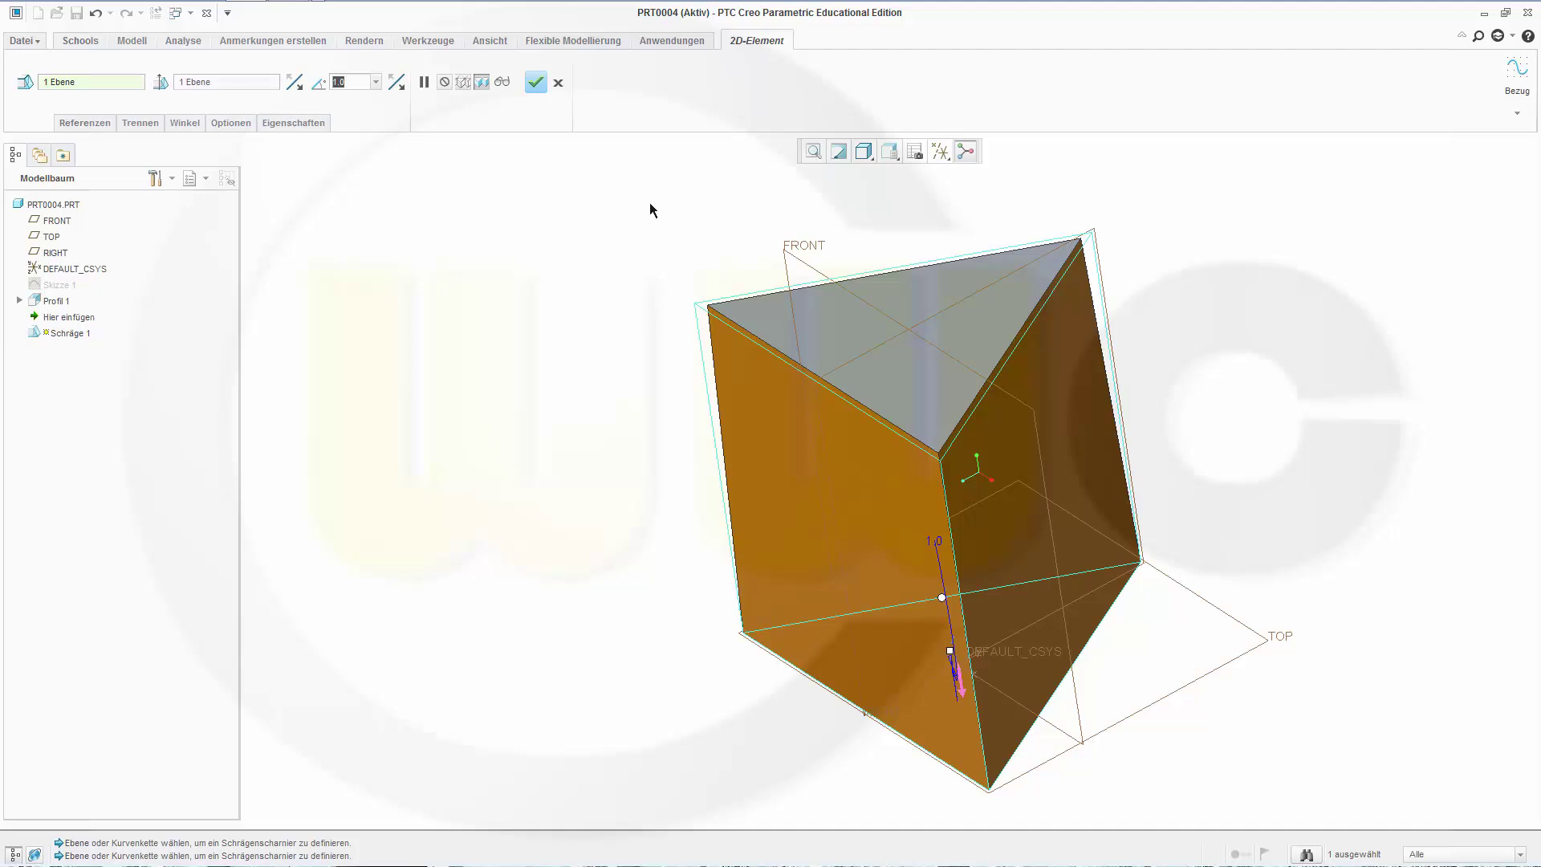
pyautogui.write('25')
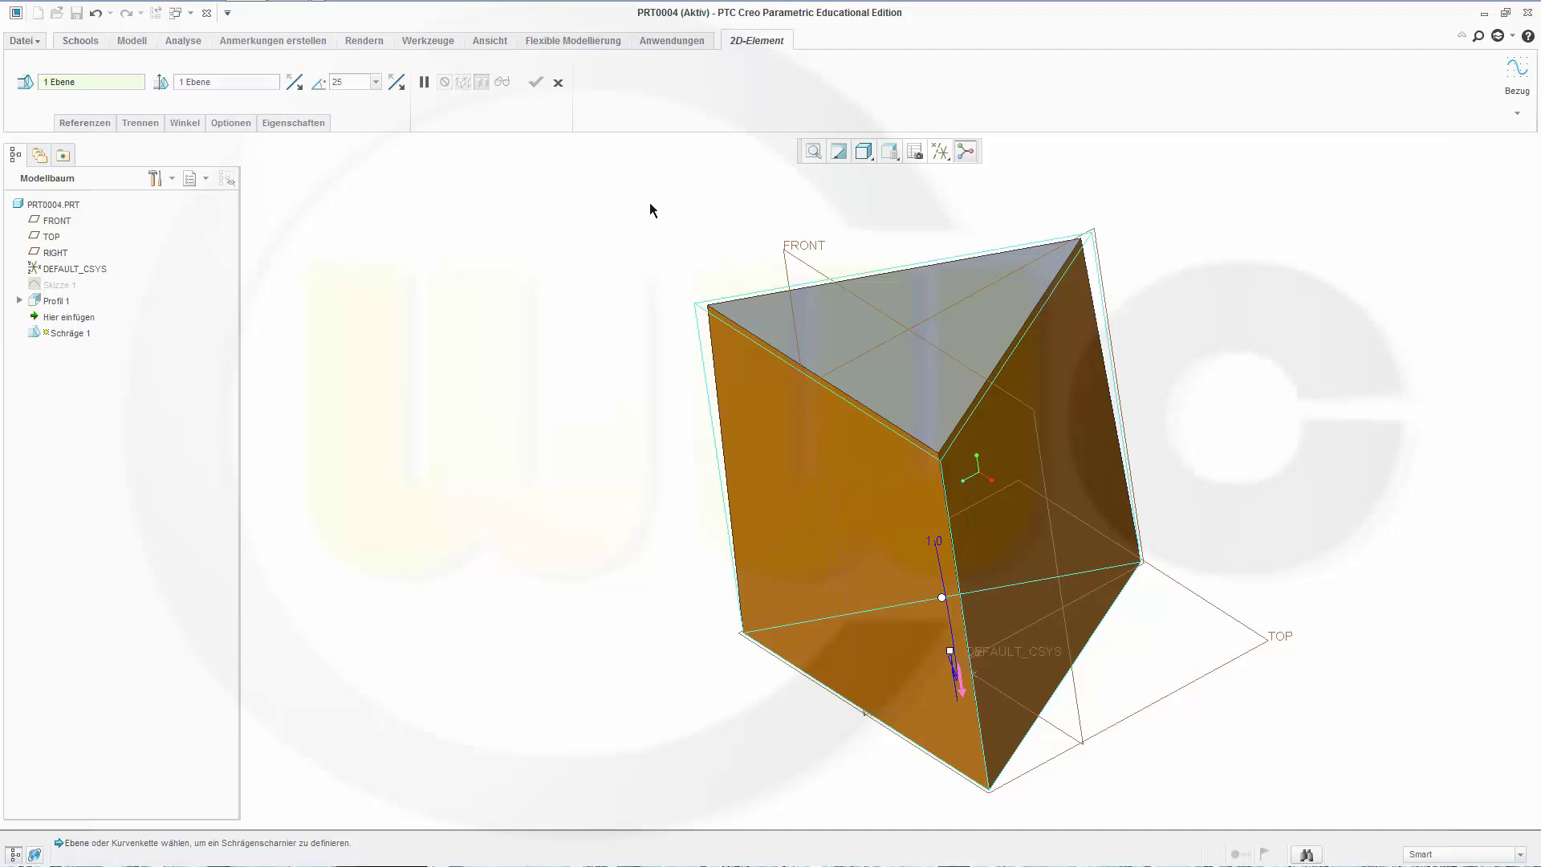
pyautogui.press('Return')
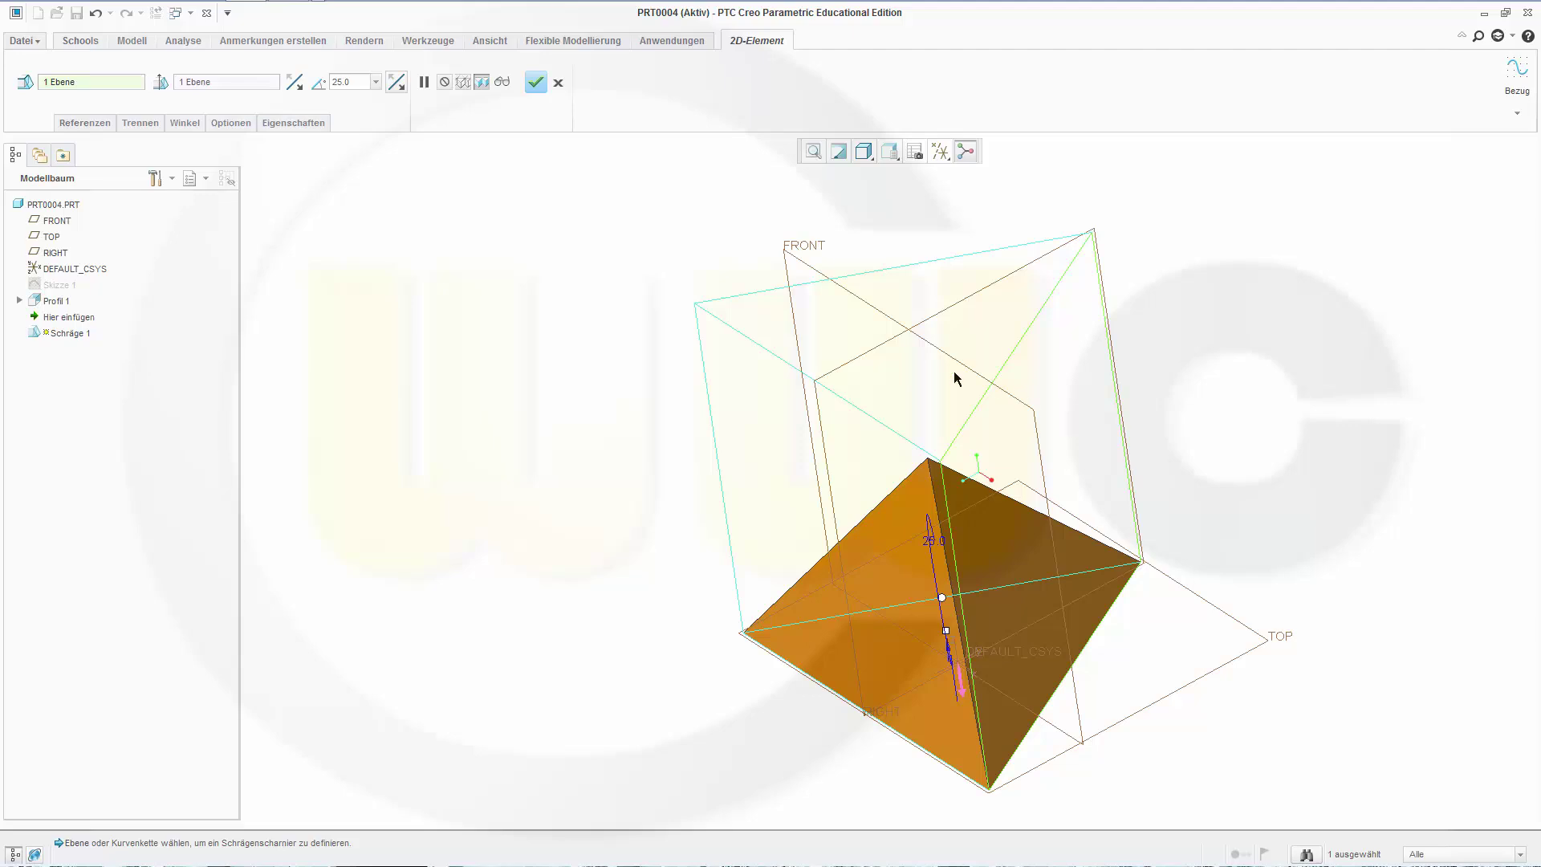
pyautogui.click(535, 82)
pyautogui.moveTo(688, 447); pyautogui.dragTo(708, 372, button='middle')
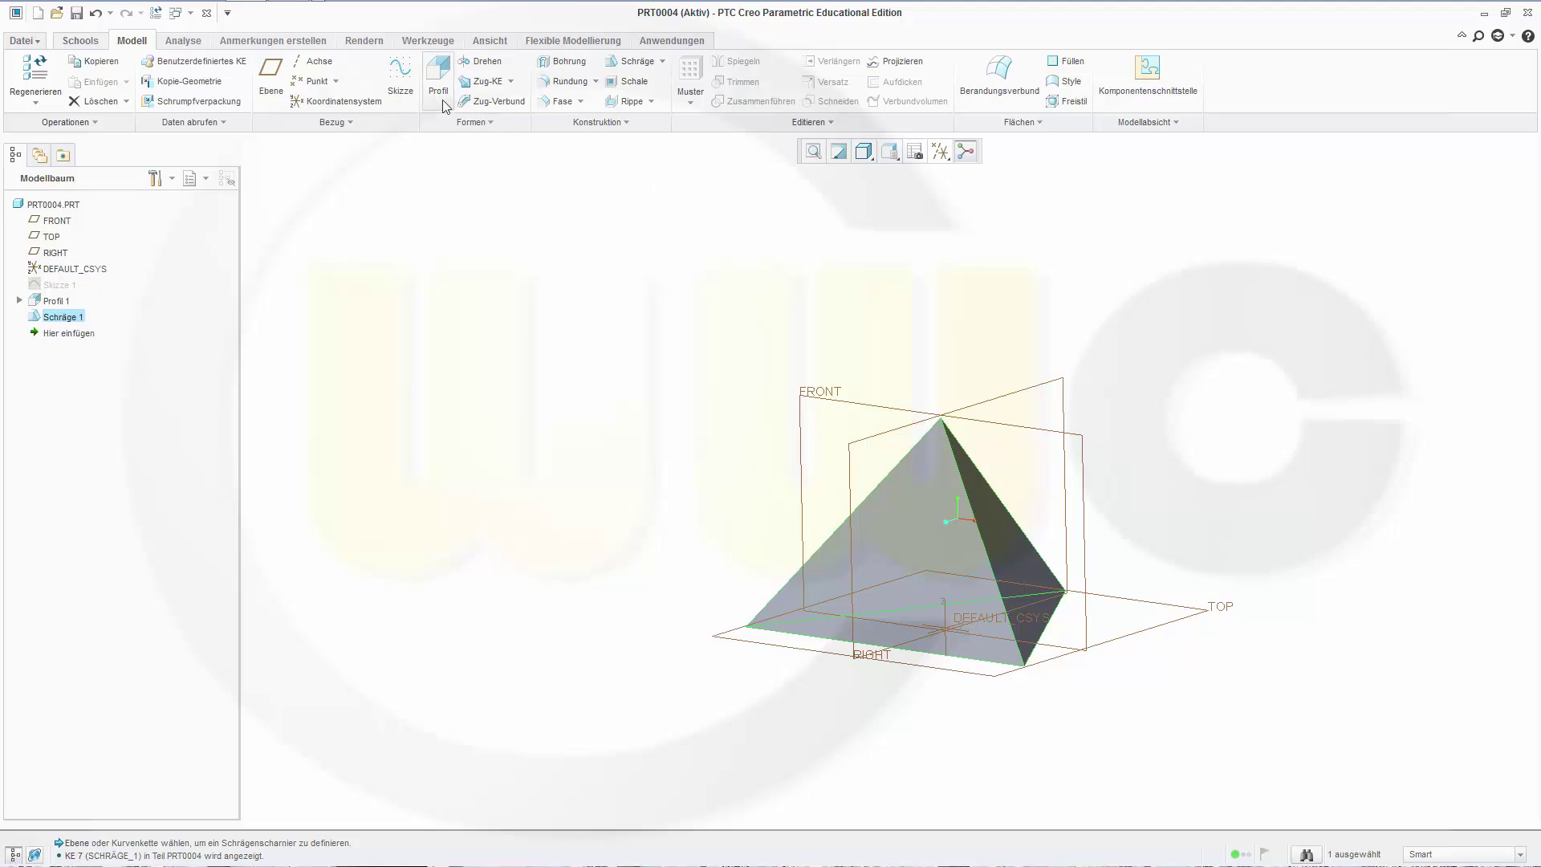
# - Create the real-number parameter draftangle_tetra (value 0) through Werkzeuge > Parameter
pyautogui.click(430, 41)
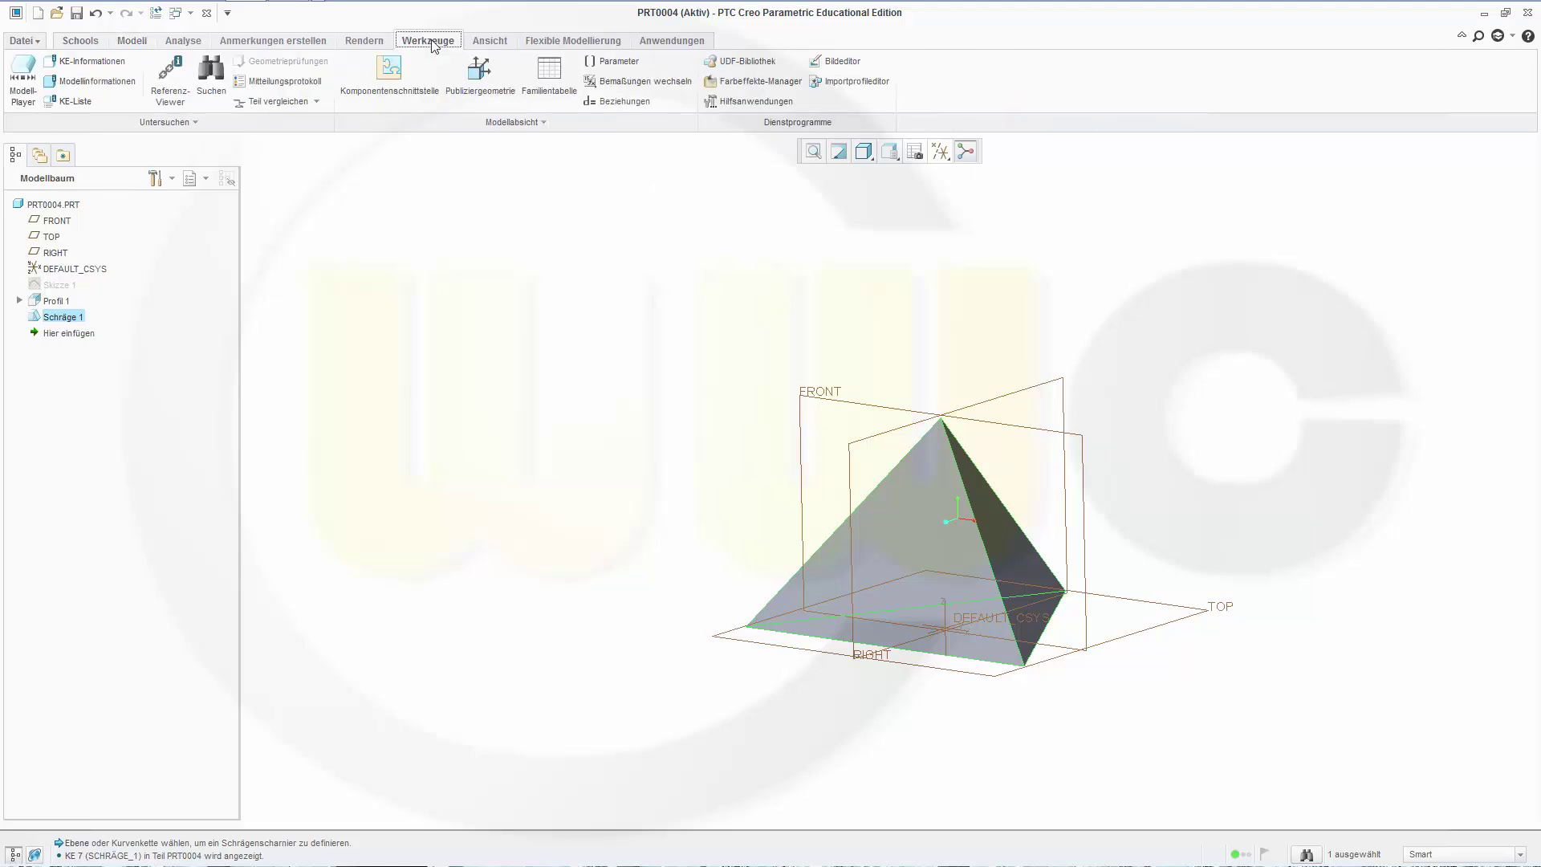
pyautogui.click(618, 63)
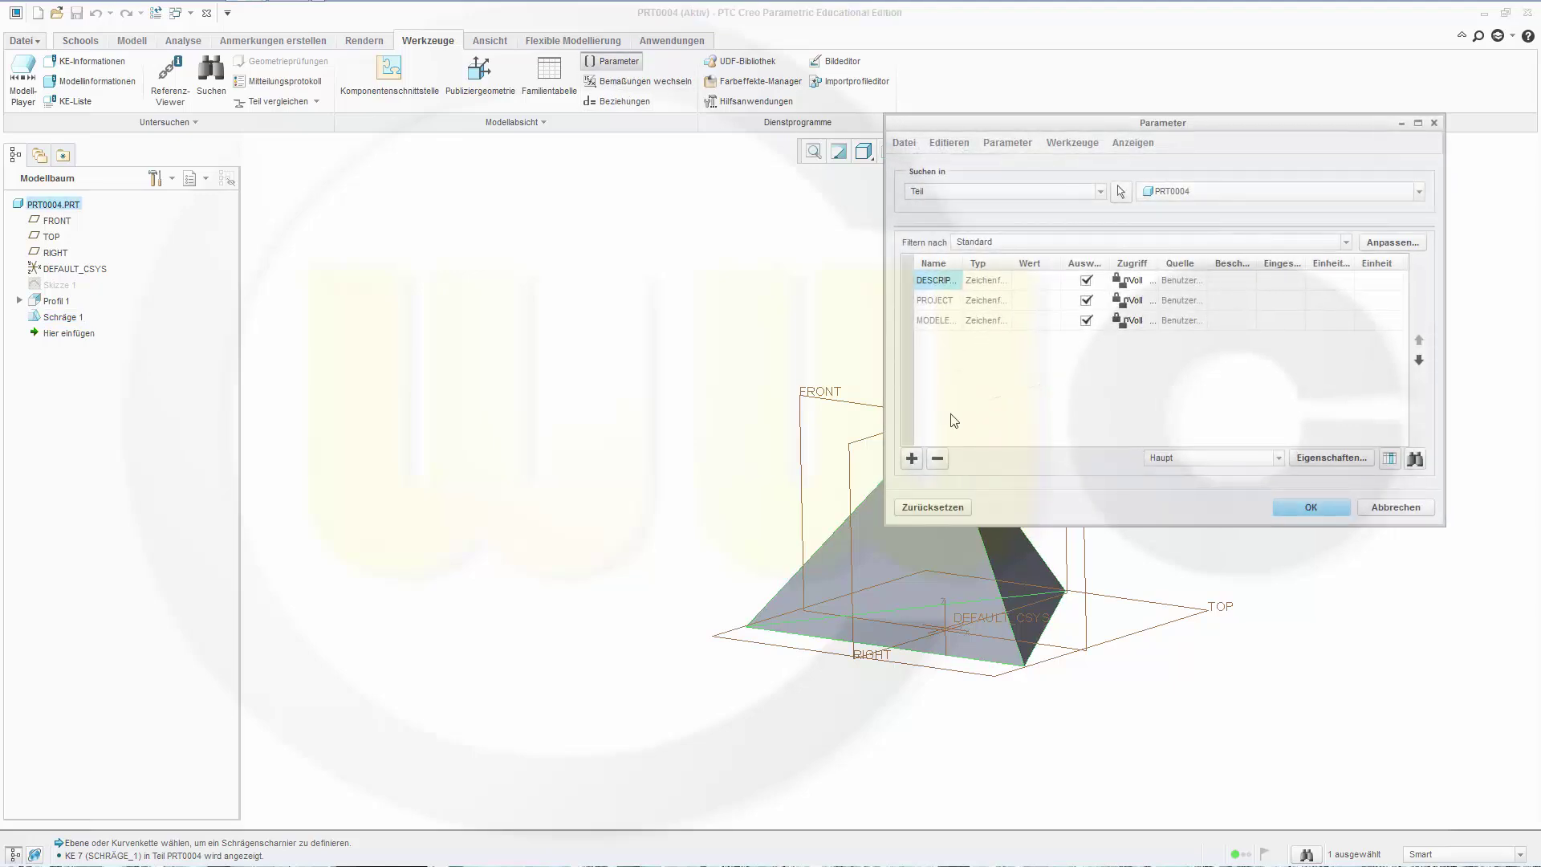
pyautogui.click(911, 459)
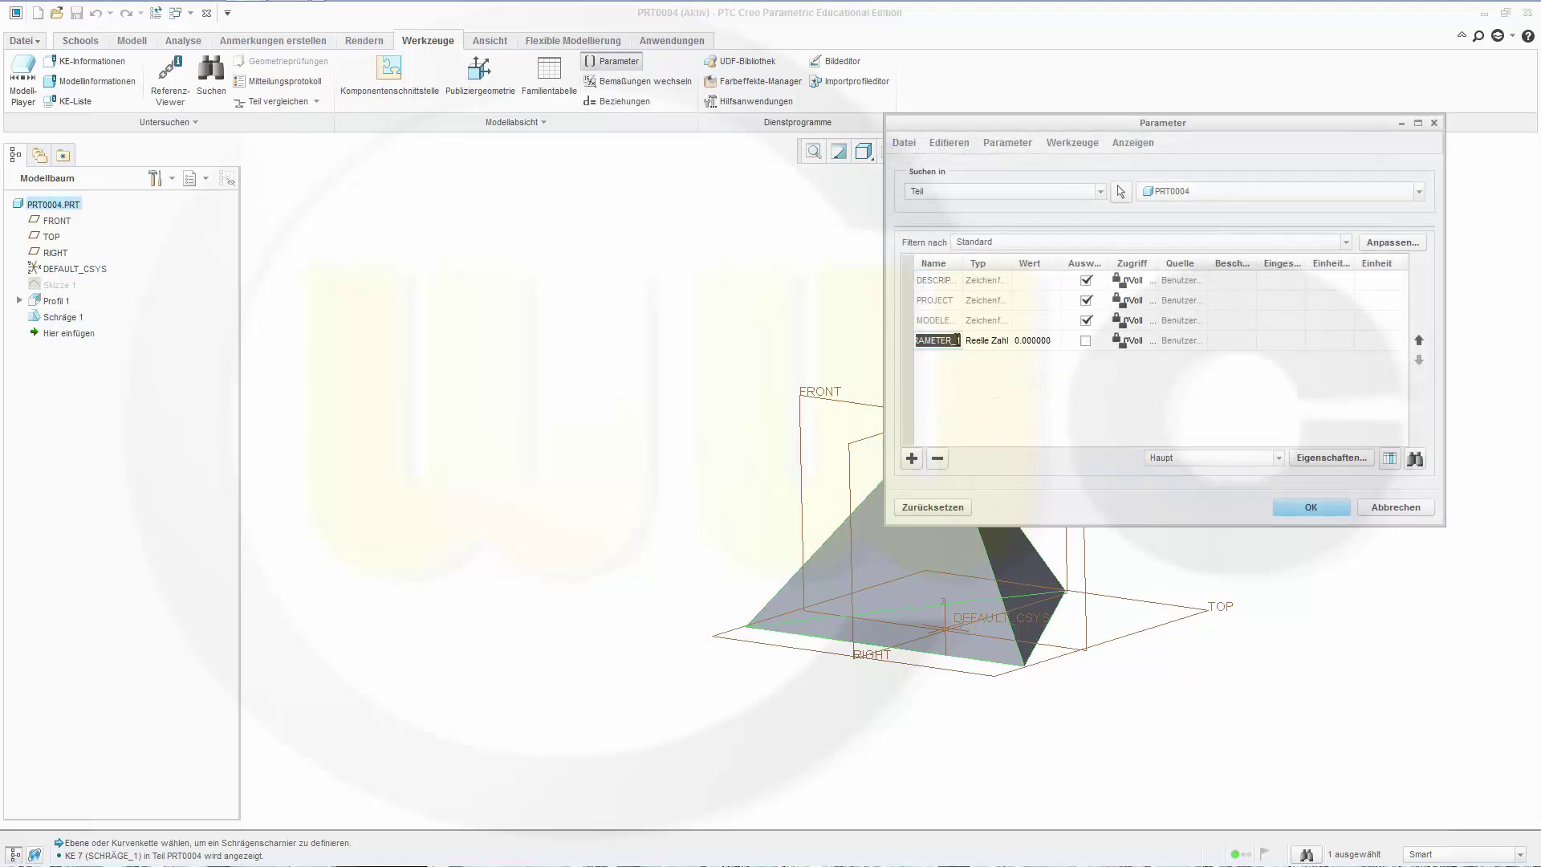
pyautogui.write('draftangle_tetra')
pyautogui.click(1308, 509)
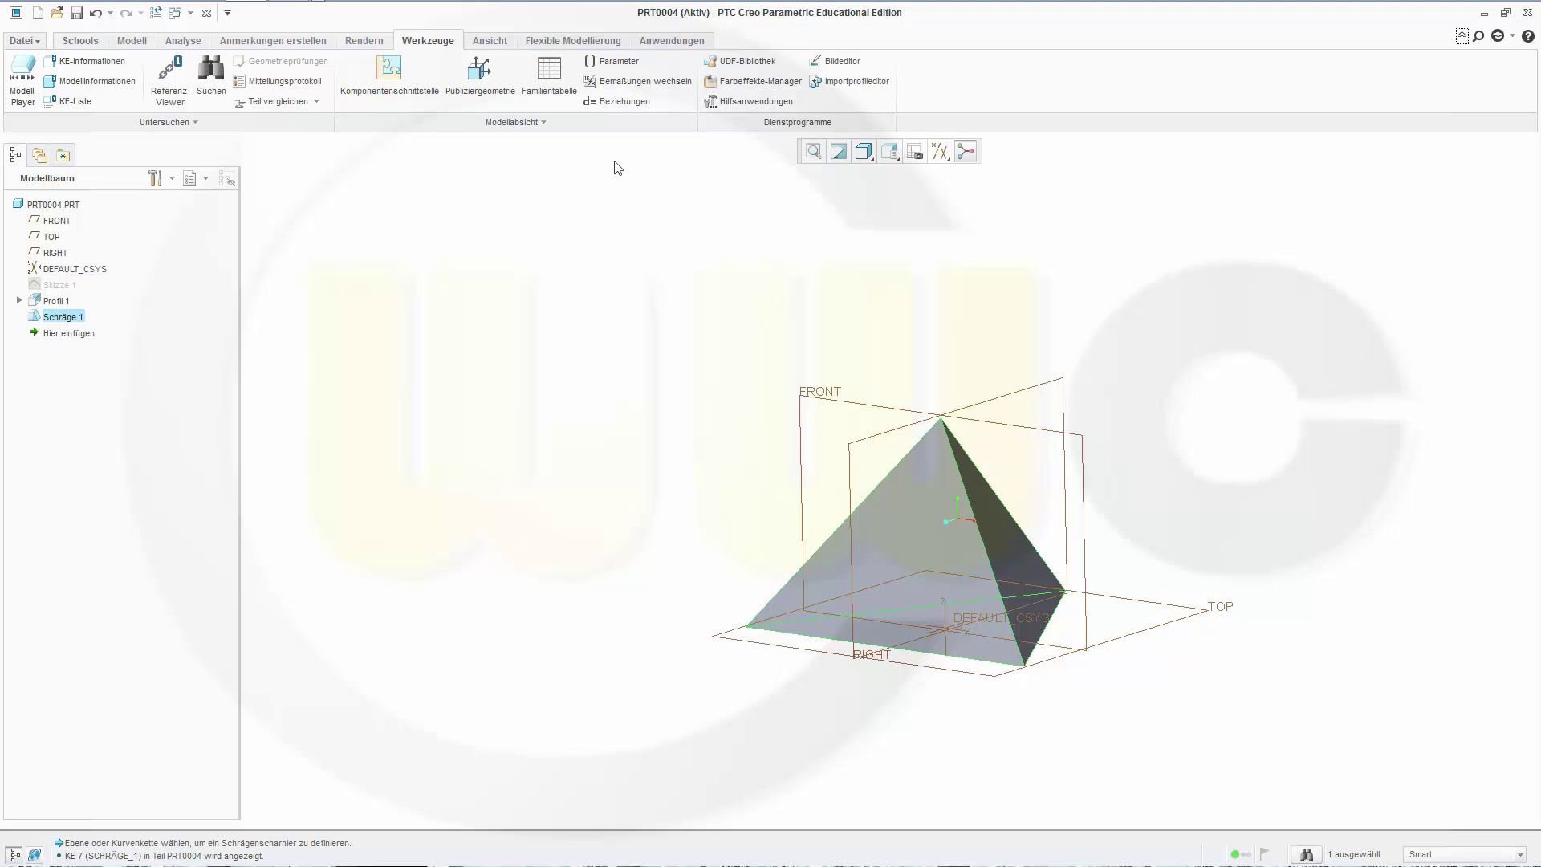
# - Open Beziehungen and insert DRAFTANGLE_TETRA from the parameter list to begin the relation
pyautogui.click(615, 101)
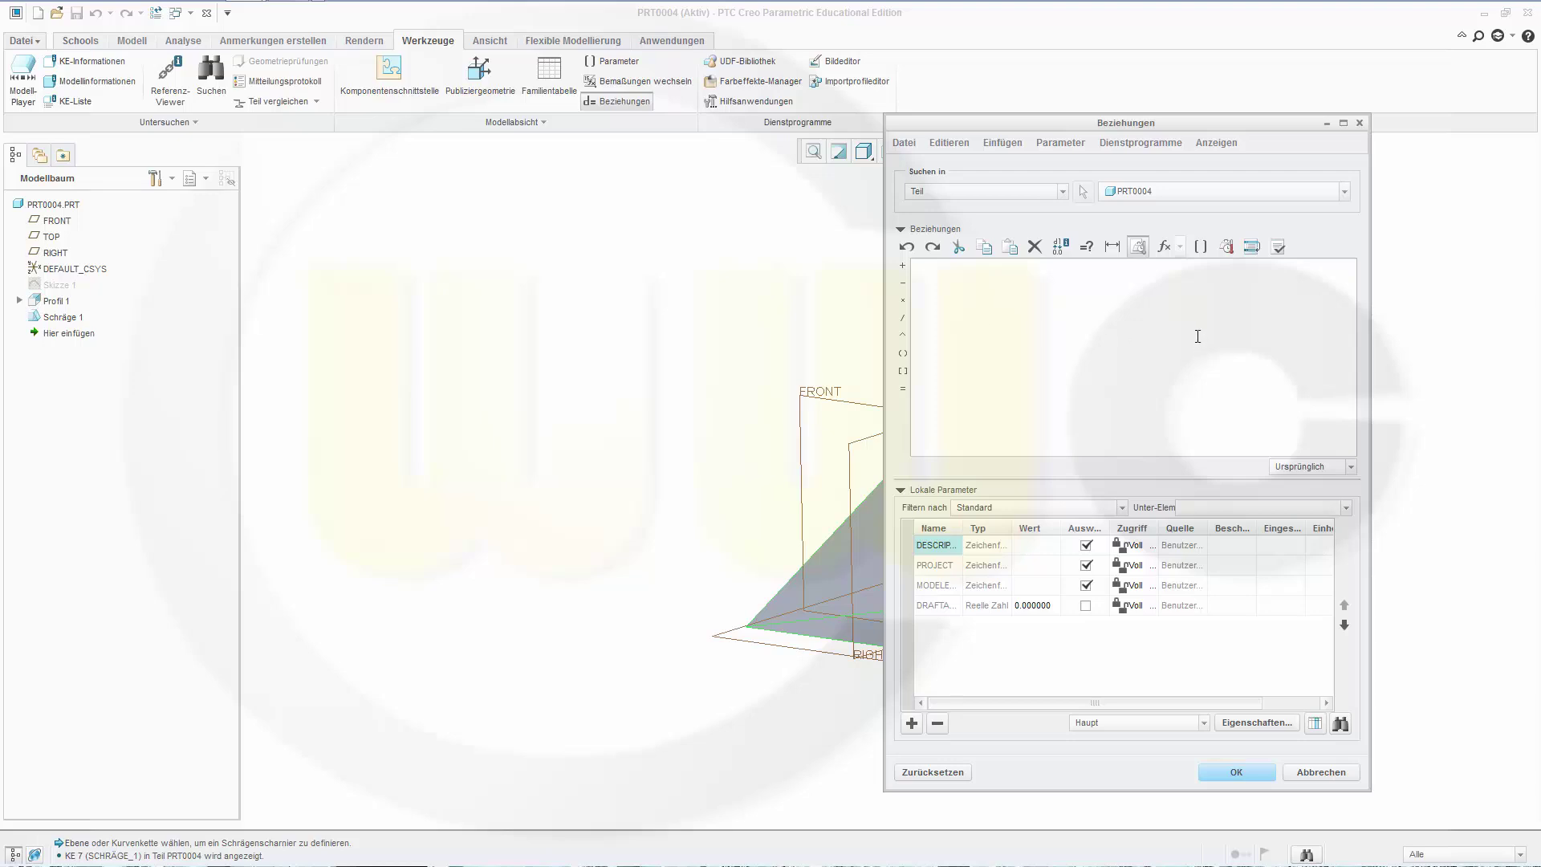
pyautogui.click(1205, 250)
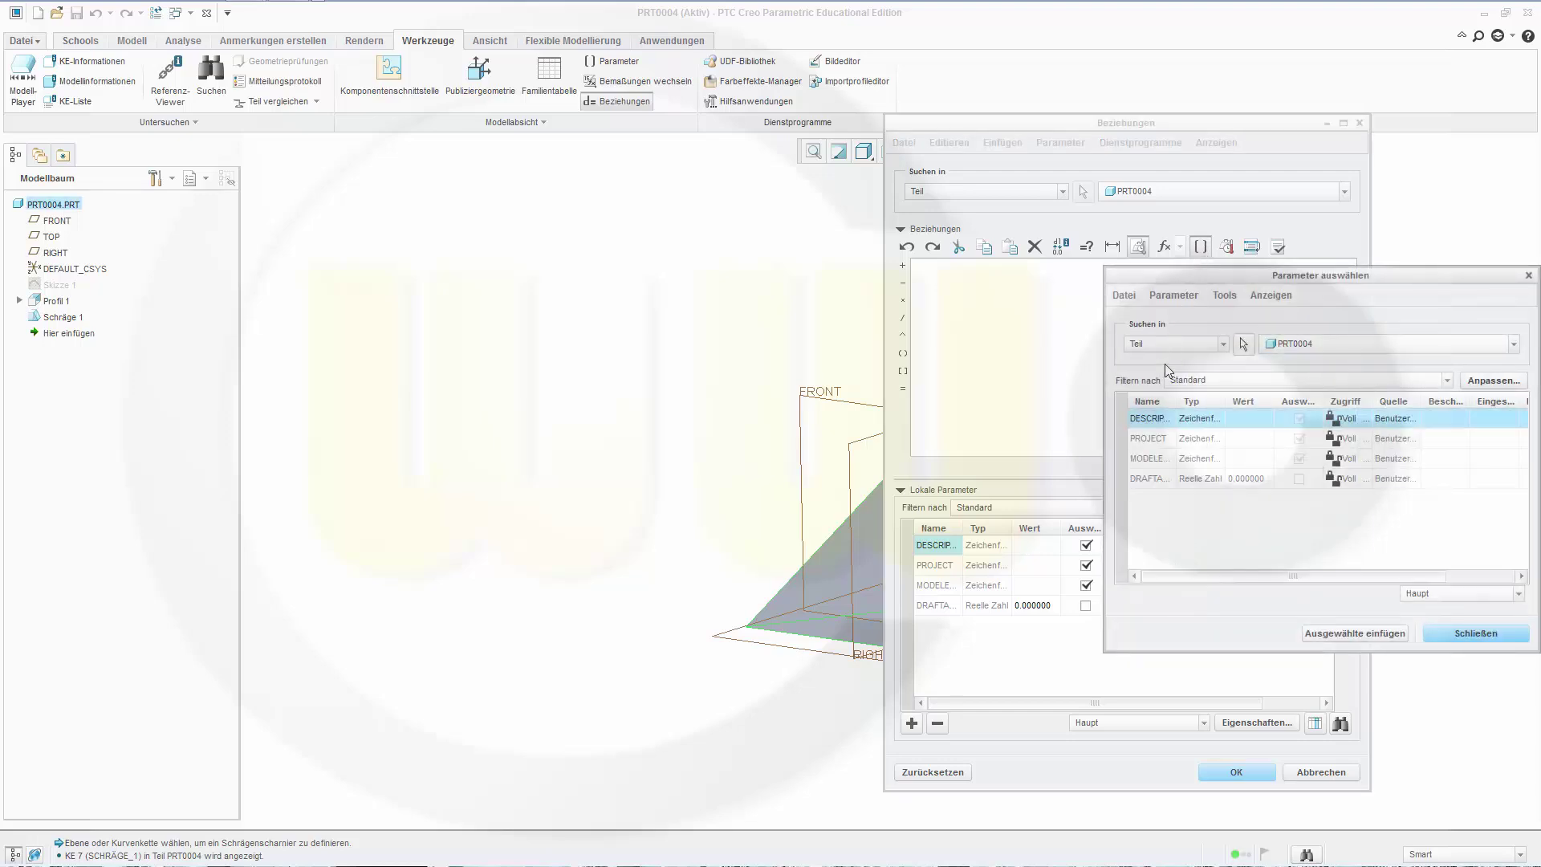
pyautogui.click(1148, 480)
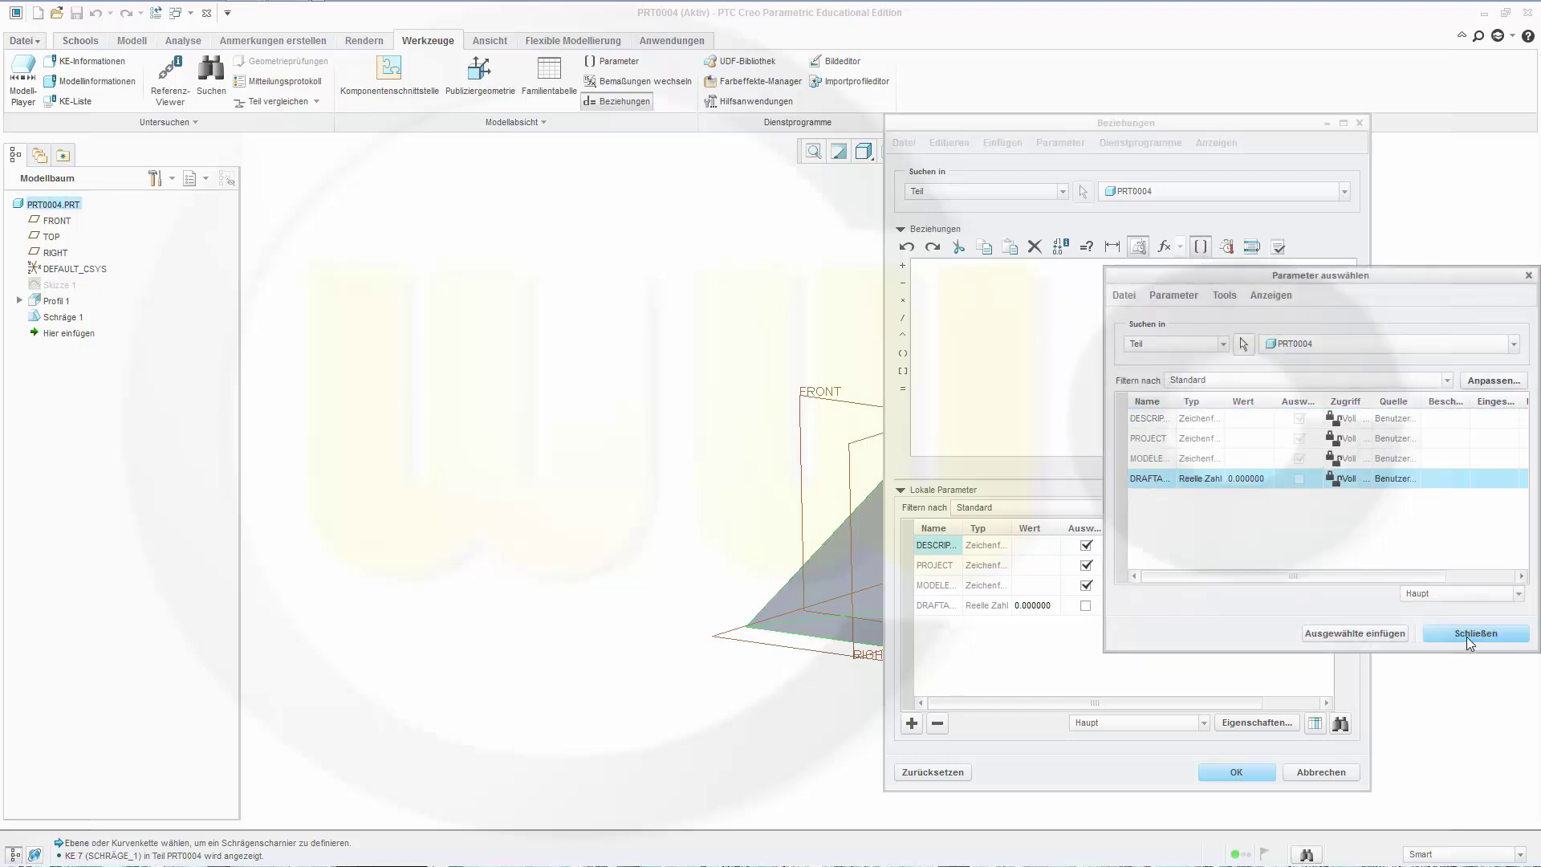
pyautogui.click(1356, 634)
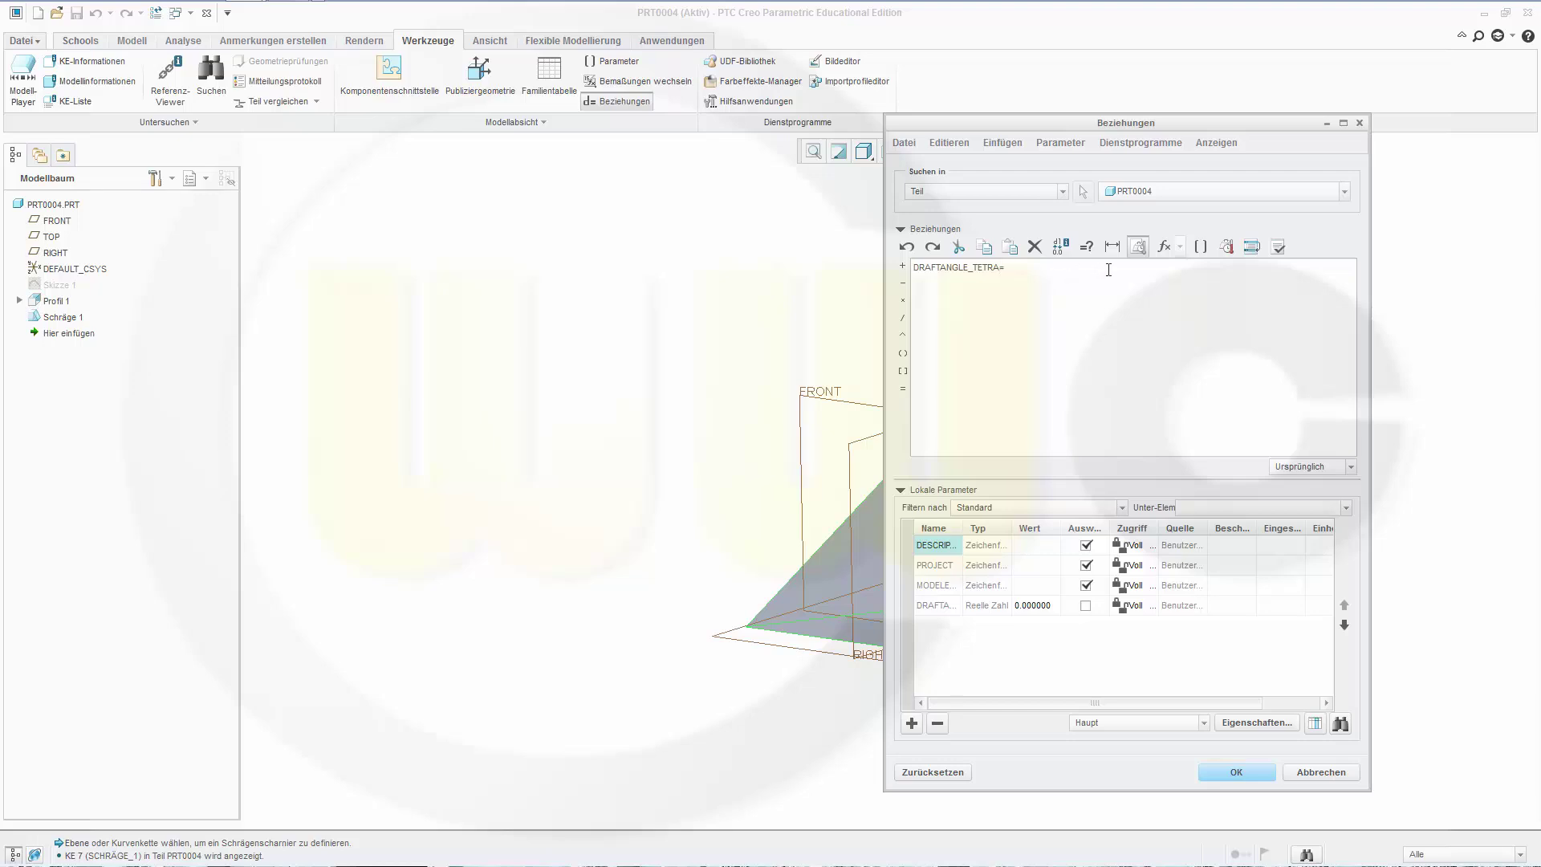
# - Build the relation DRAFTANGLE_TETRA=acos(0)-acos(1/3) using the acos function twice
pyautogui.click(1165, 246)
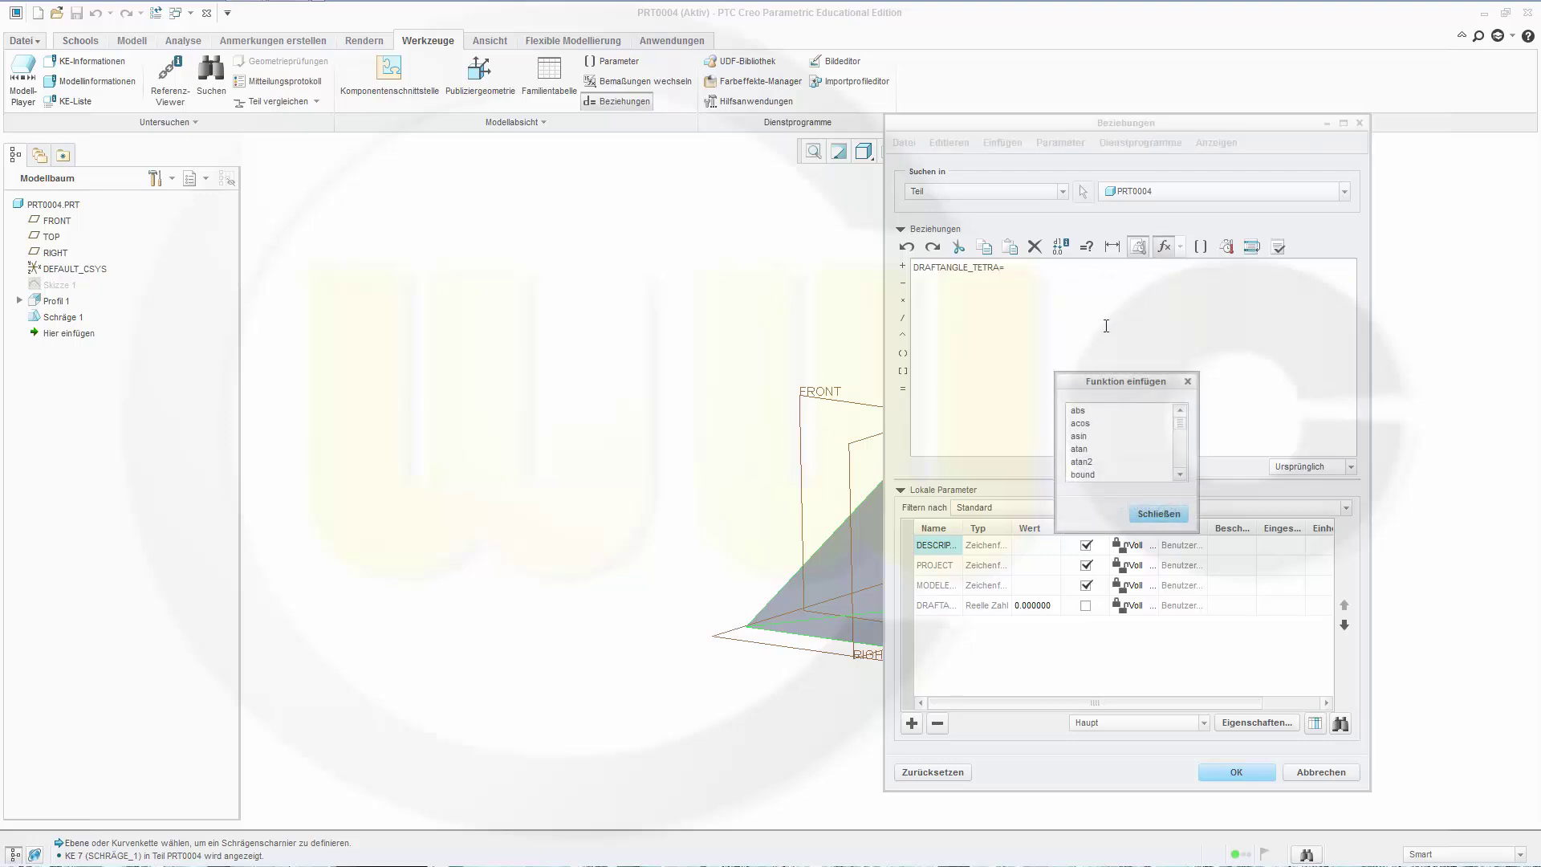
pyautogui.click(1087, 425)
pyautogui.doubleClick(1098, 423)
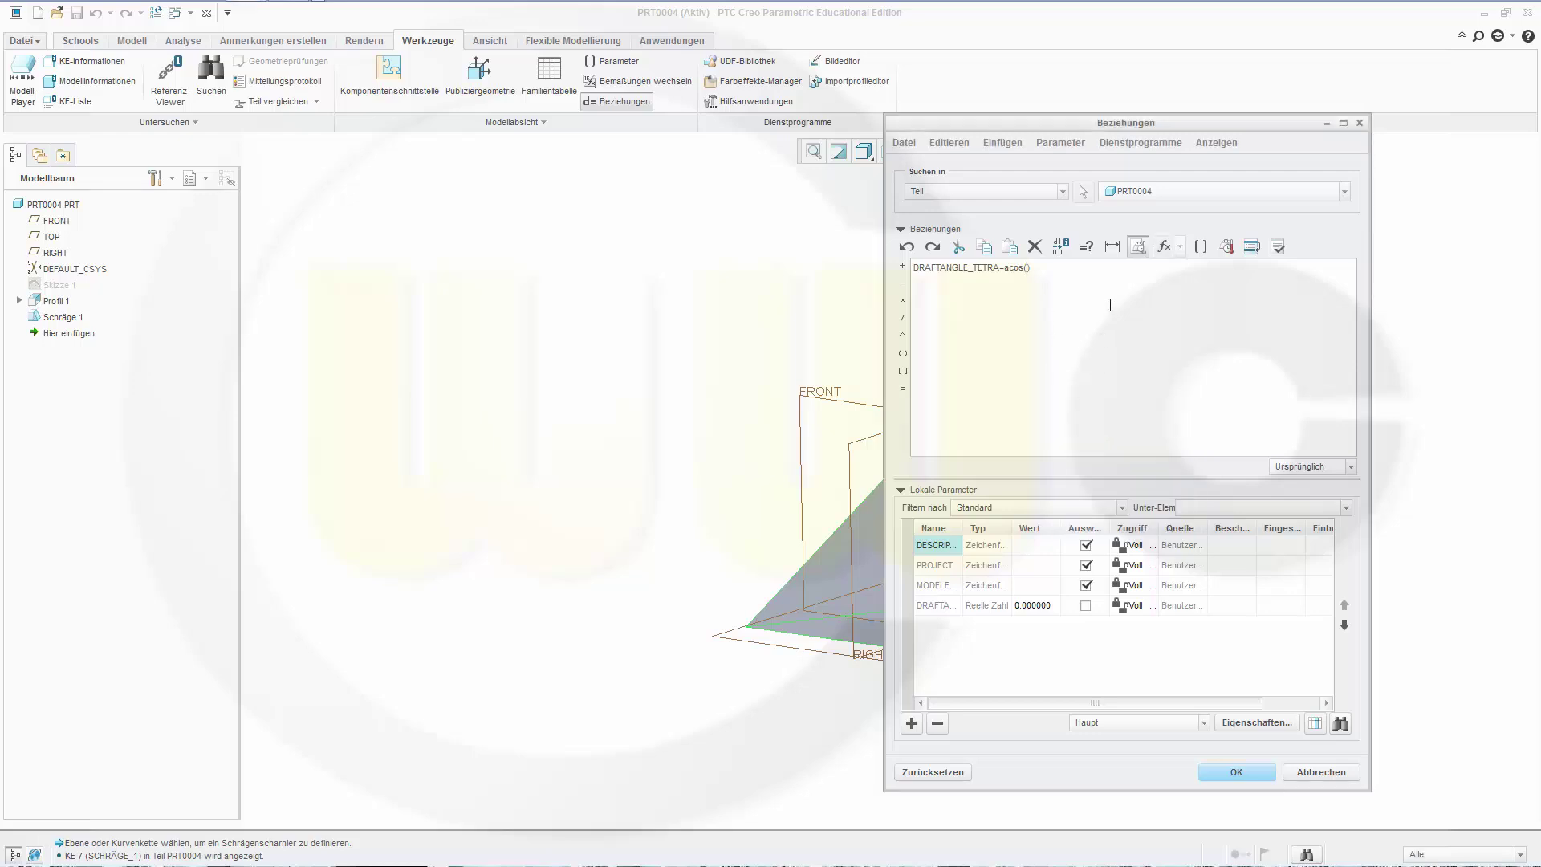
pyautogui.write('0')
pyautogui.click(1166, 248)
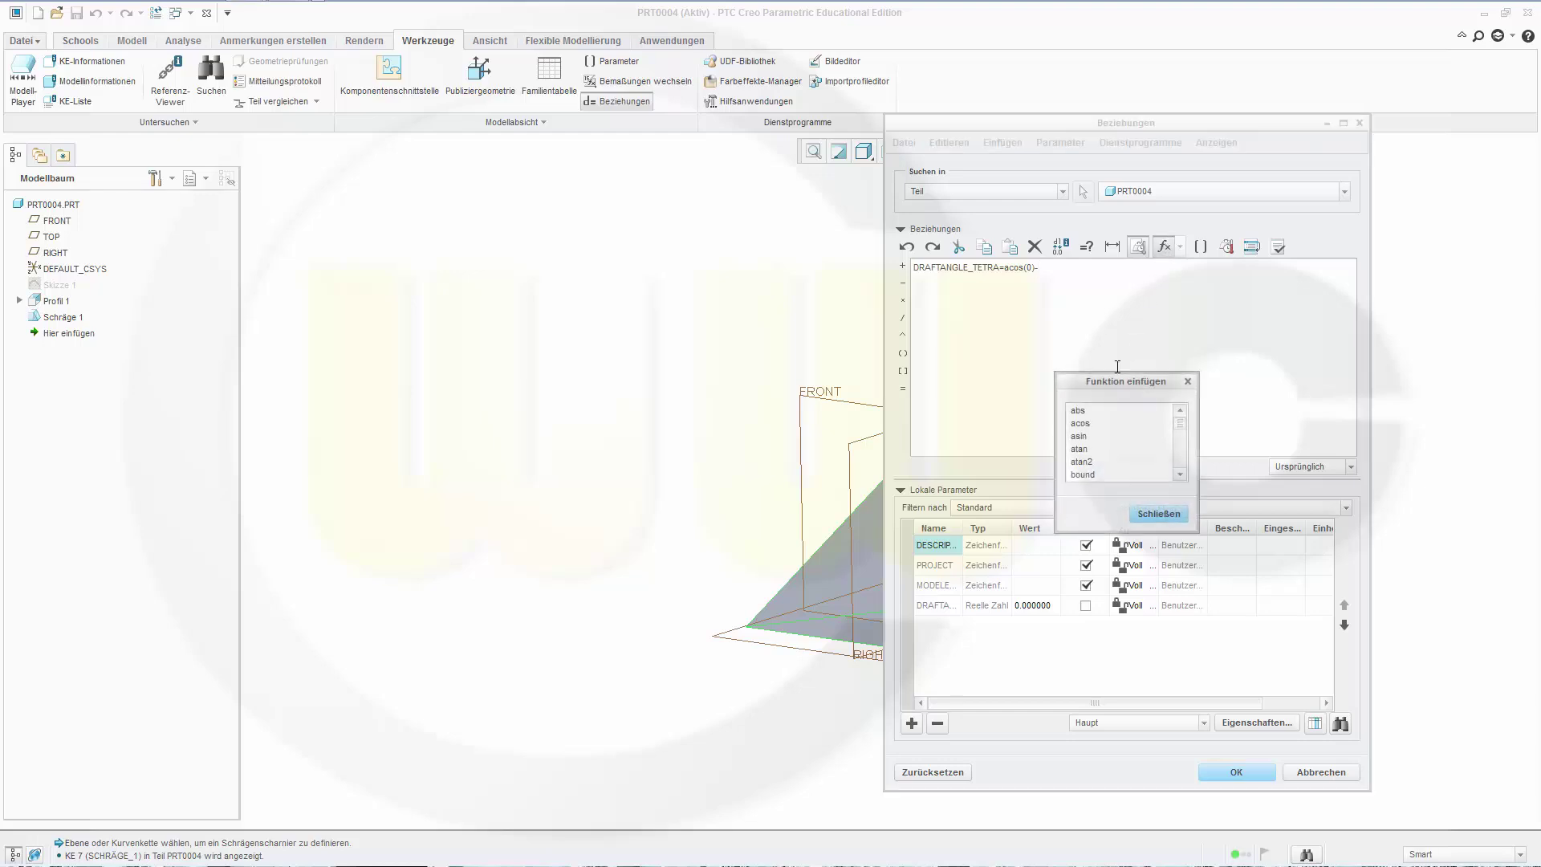
pyautogui.doubleClick(1094, 422)
pyautogui.write('1/')
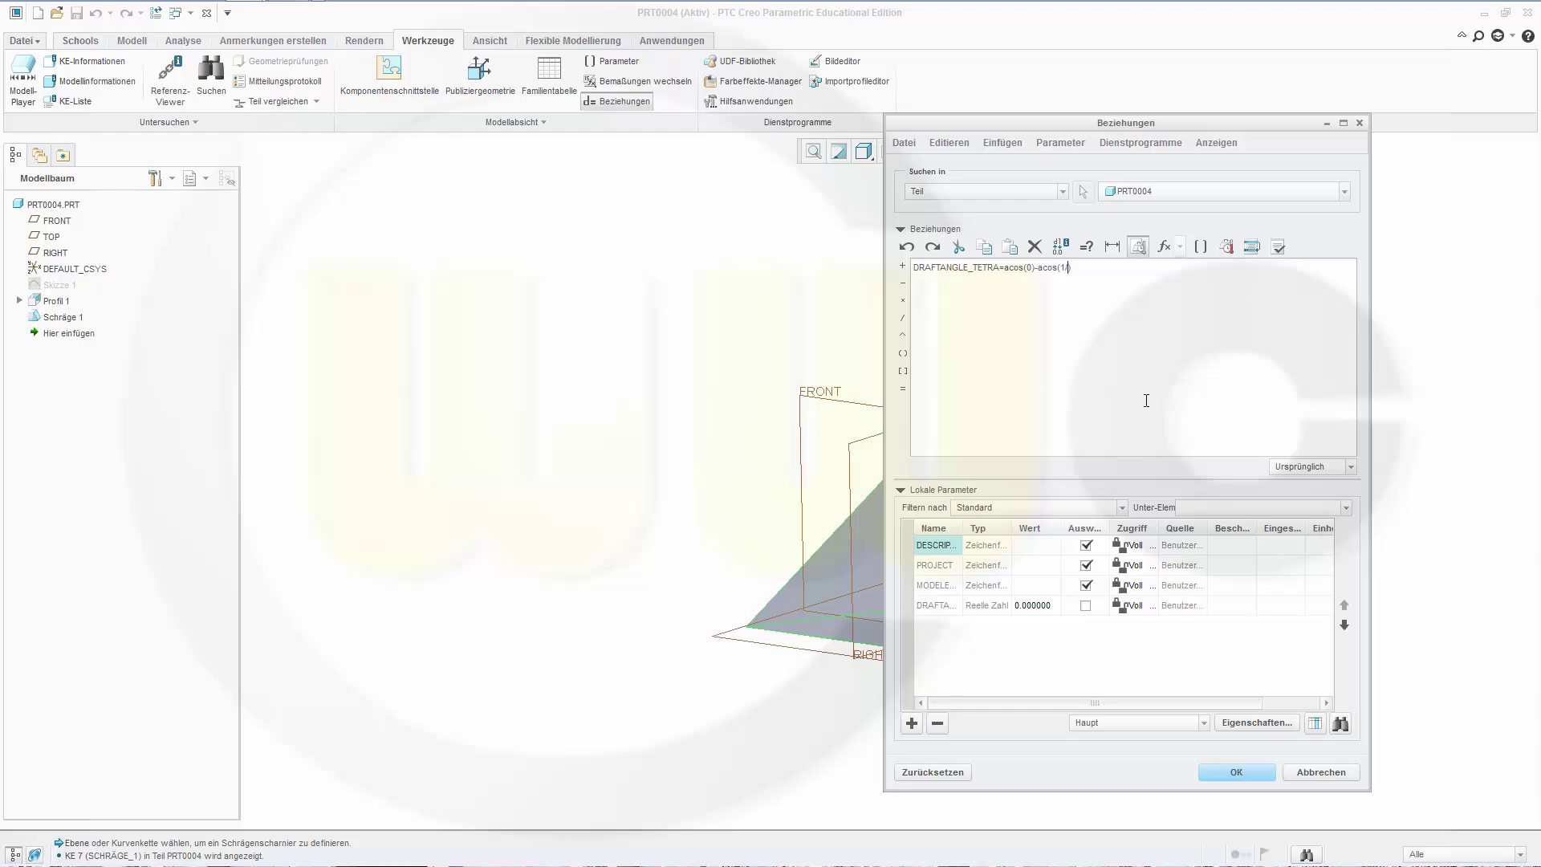
pyautogui.write('3')
# - Verify the relation evaluates to 19.471221 and apply the relations
pyautogui.click(1278, 249)
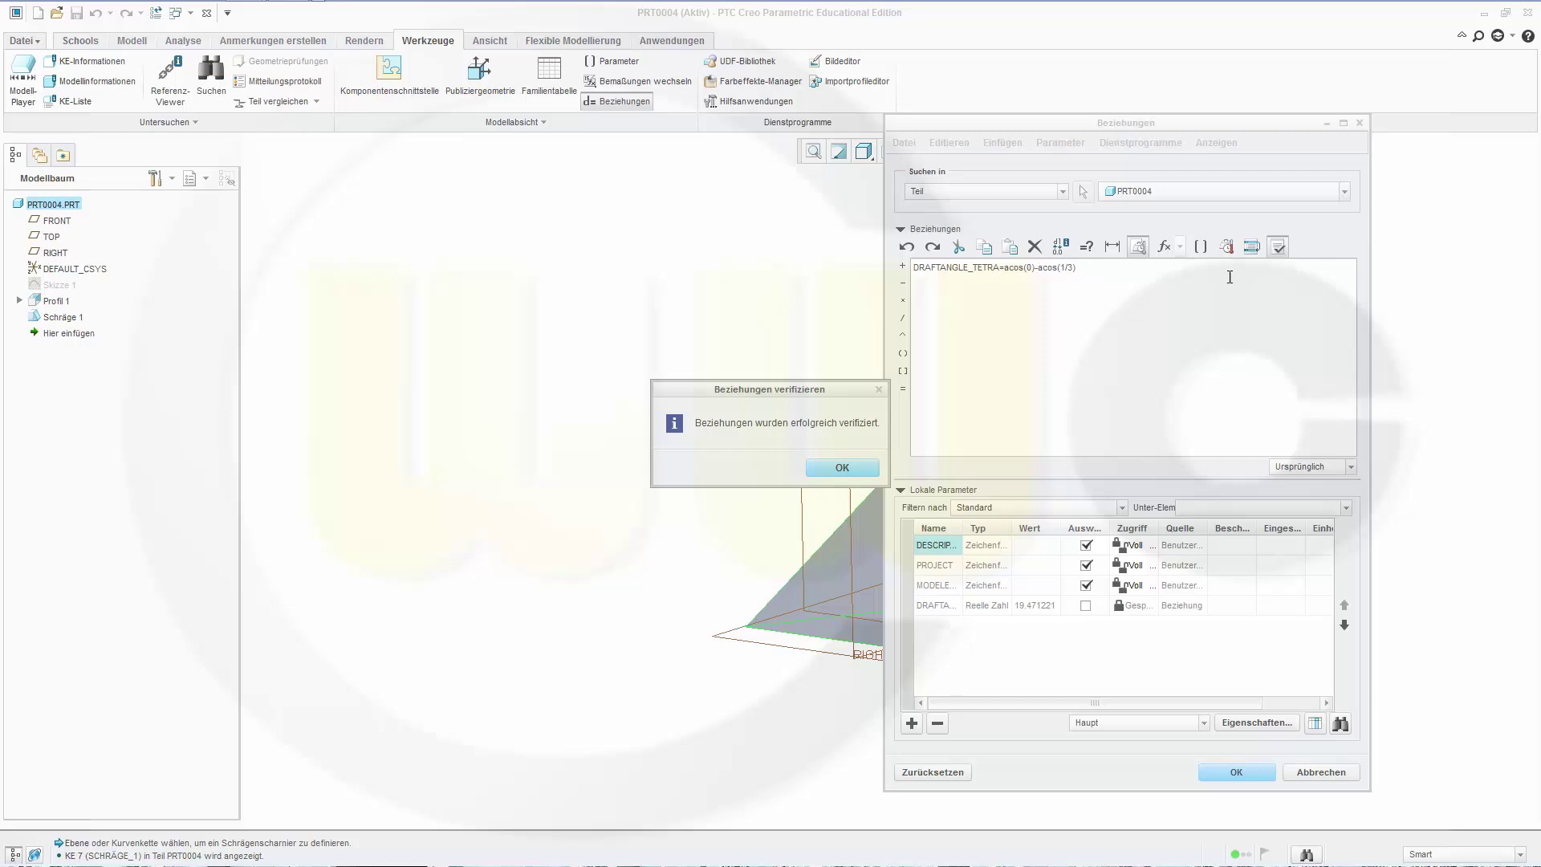
pyautogui.click(825, 469)
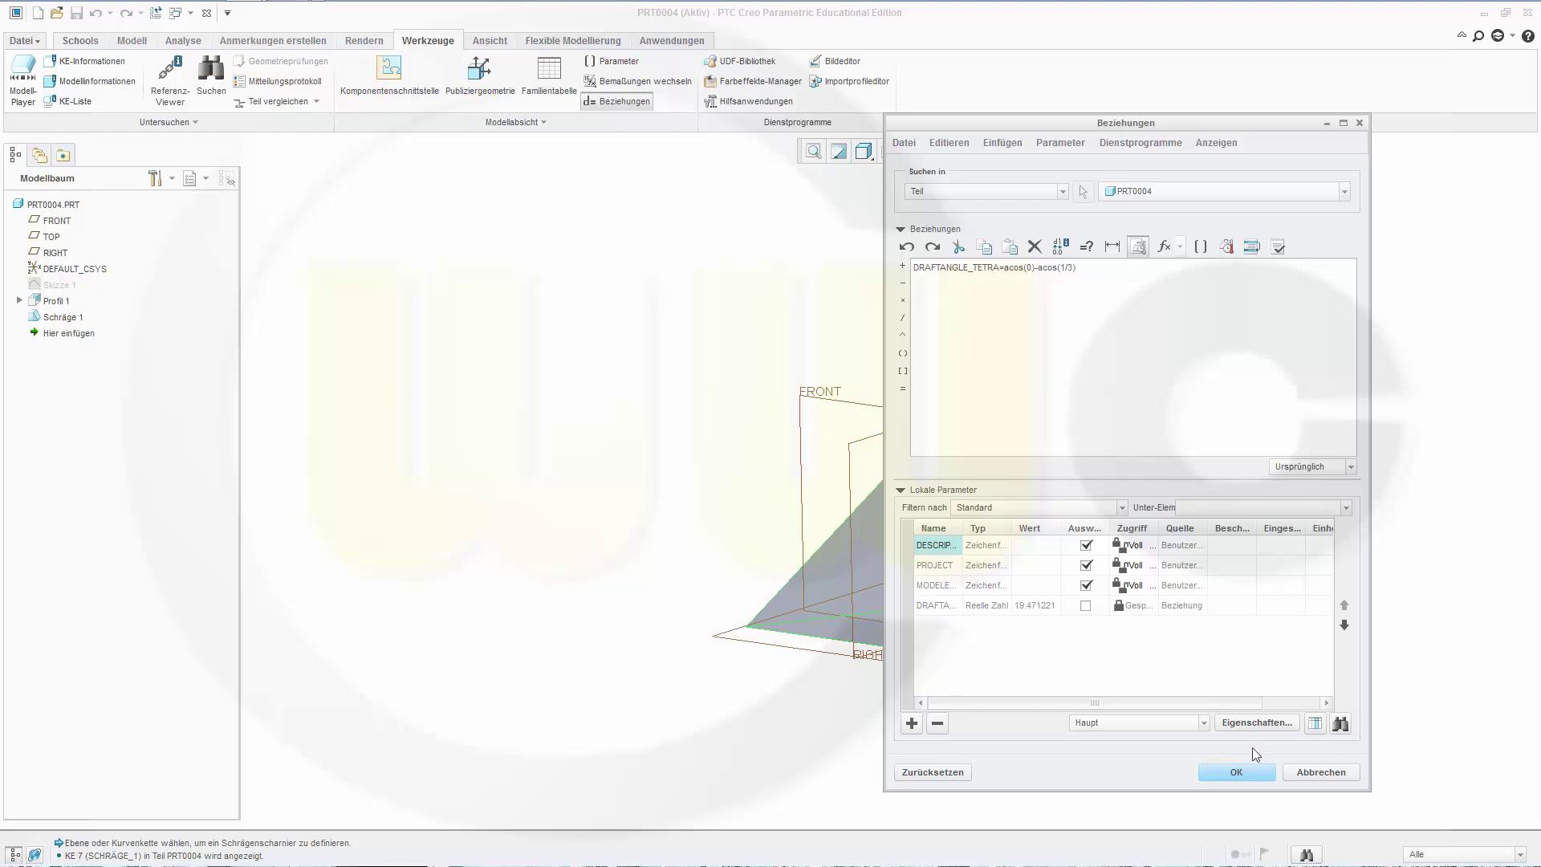
pyautogui.click(1235, 774)
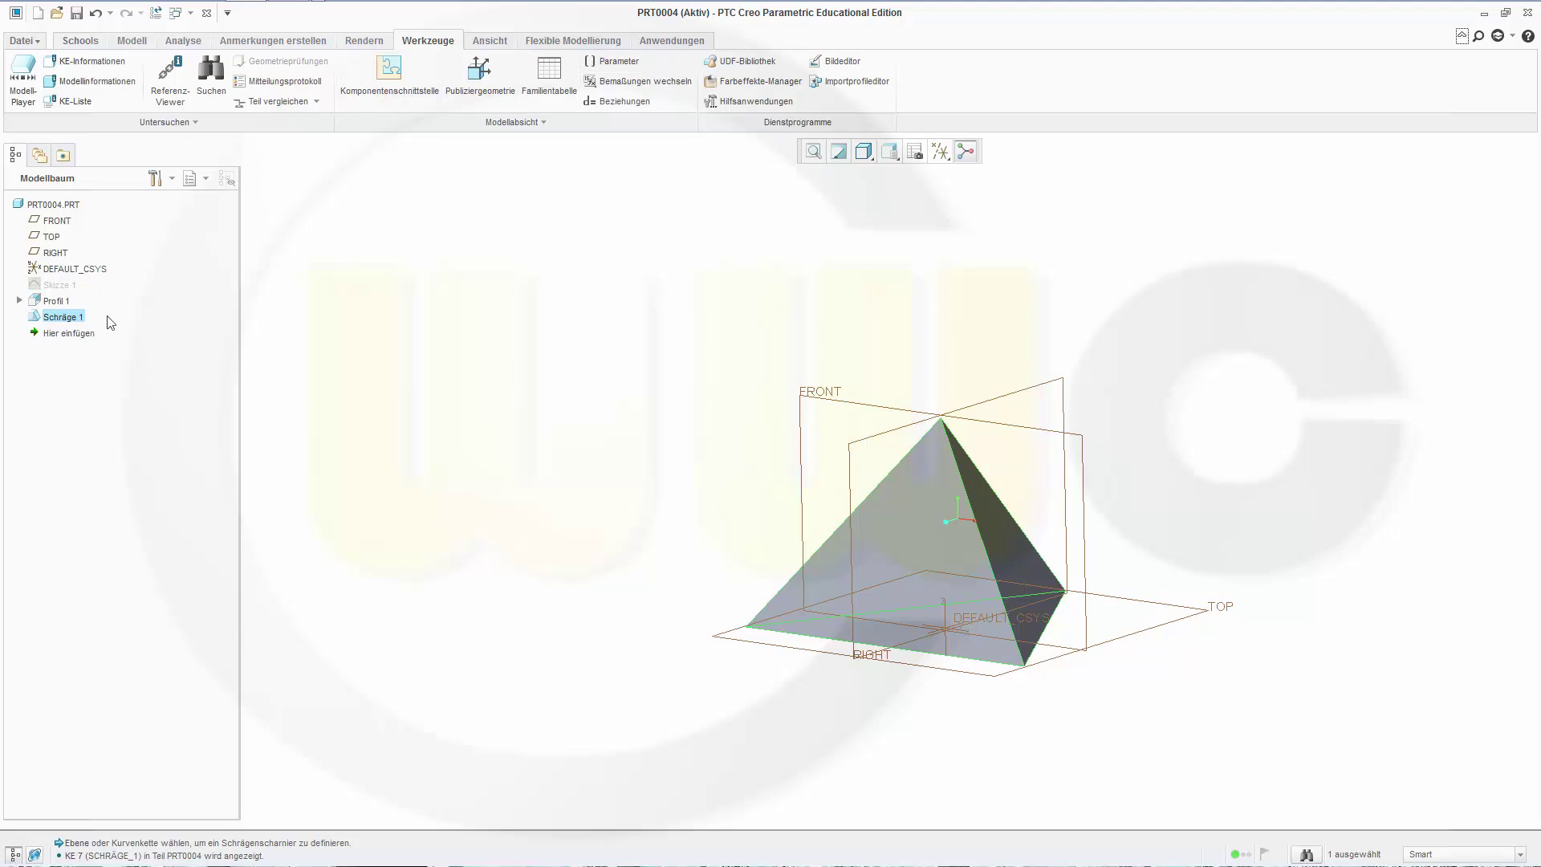
pyautogui.rightClick(35, 304)
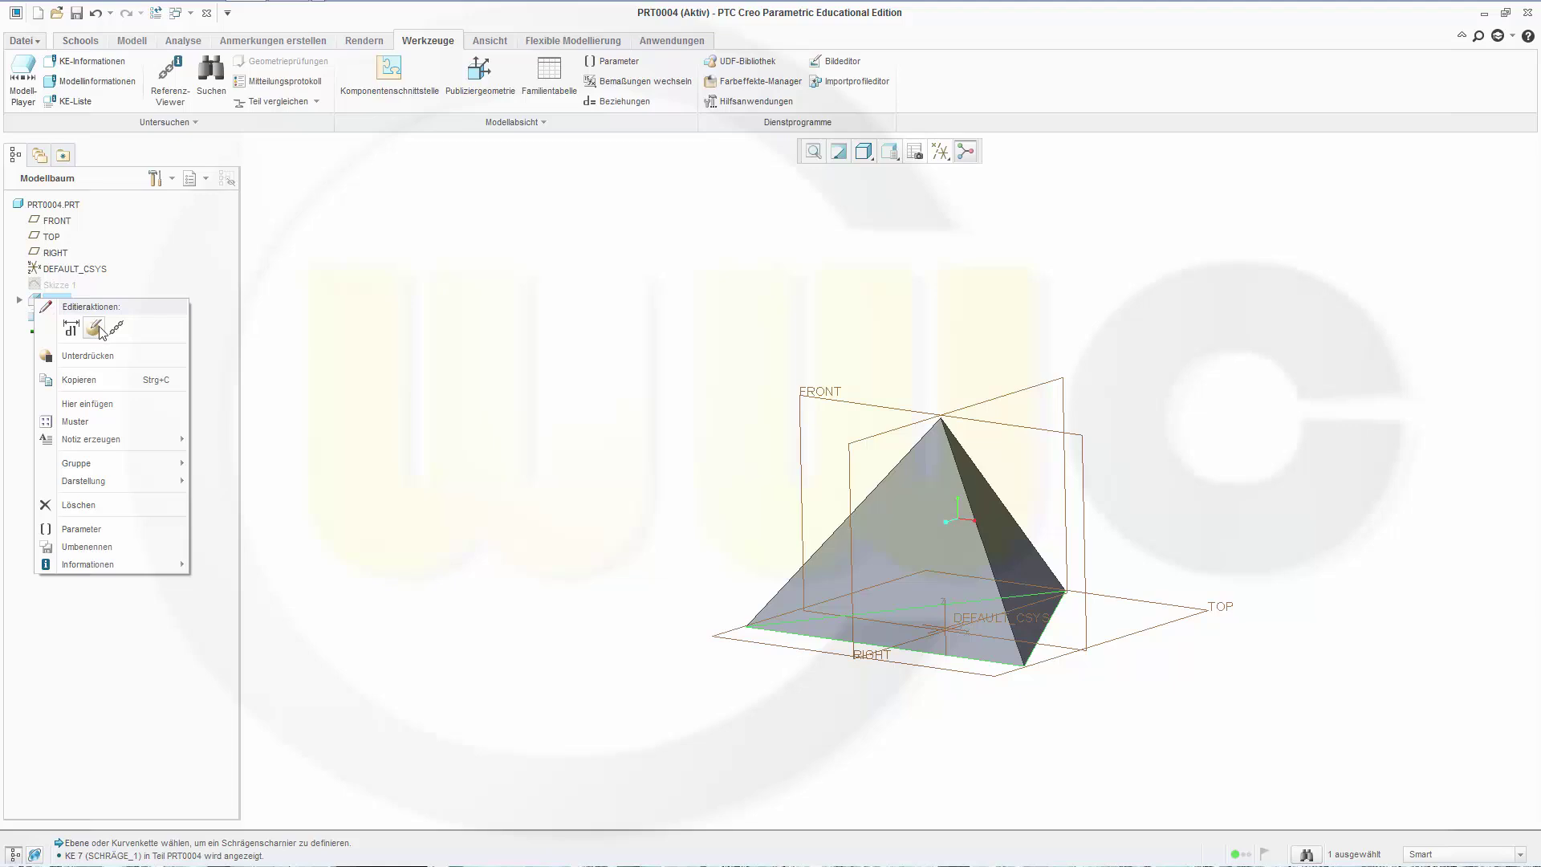
pyautogui.click(96, 327)
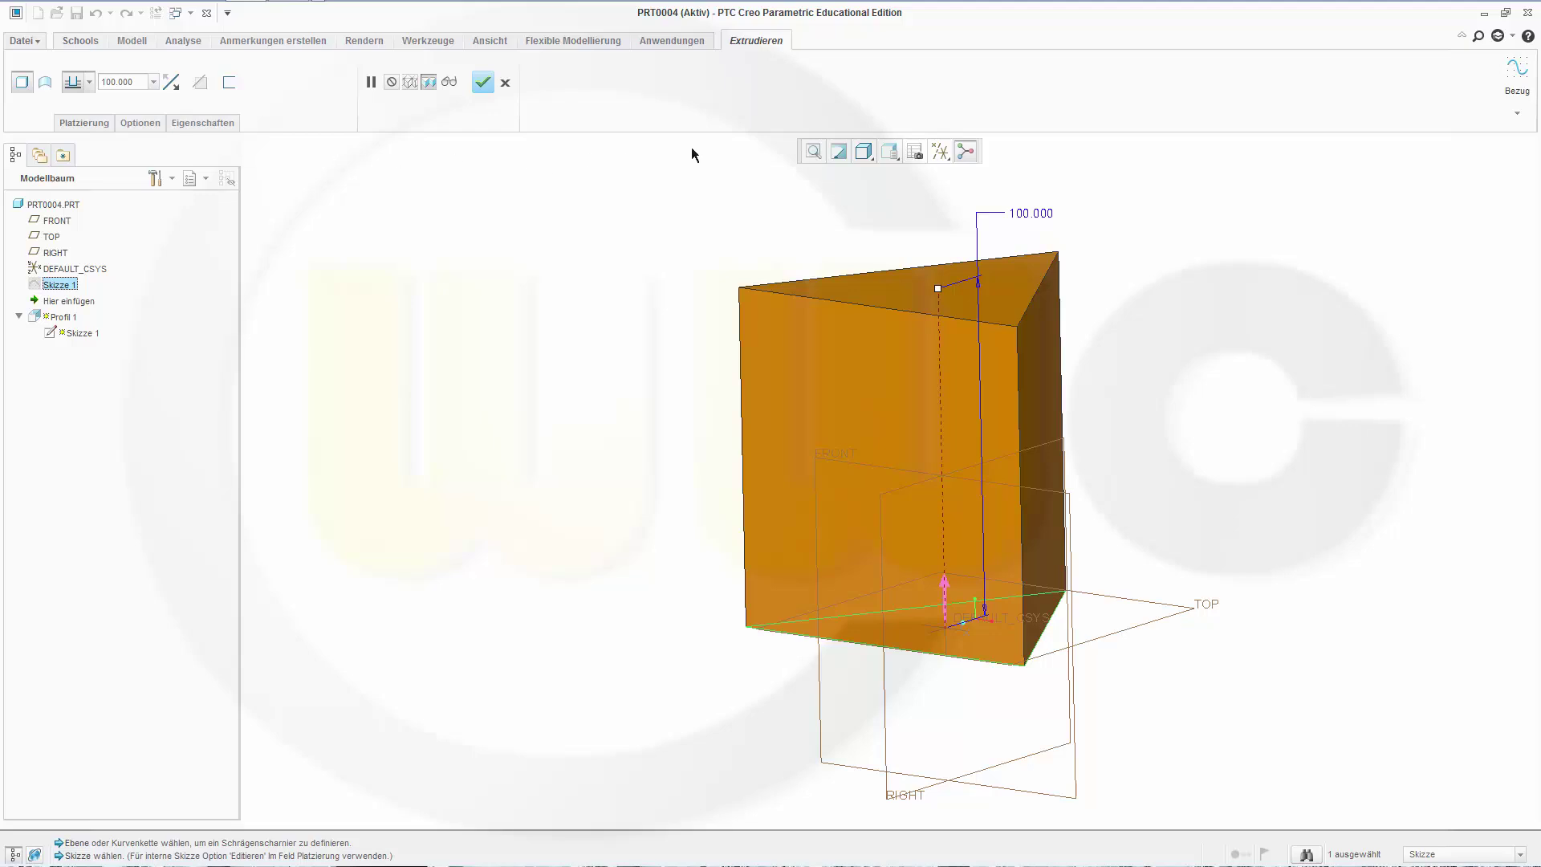
pyautogui.click(483, 83)
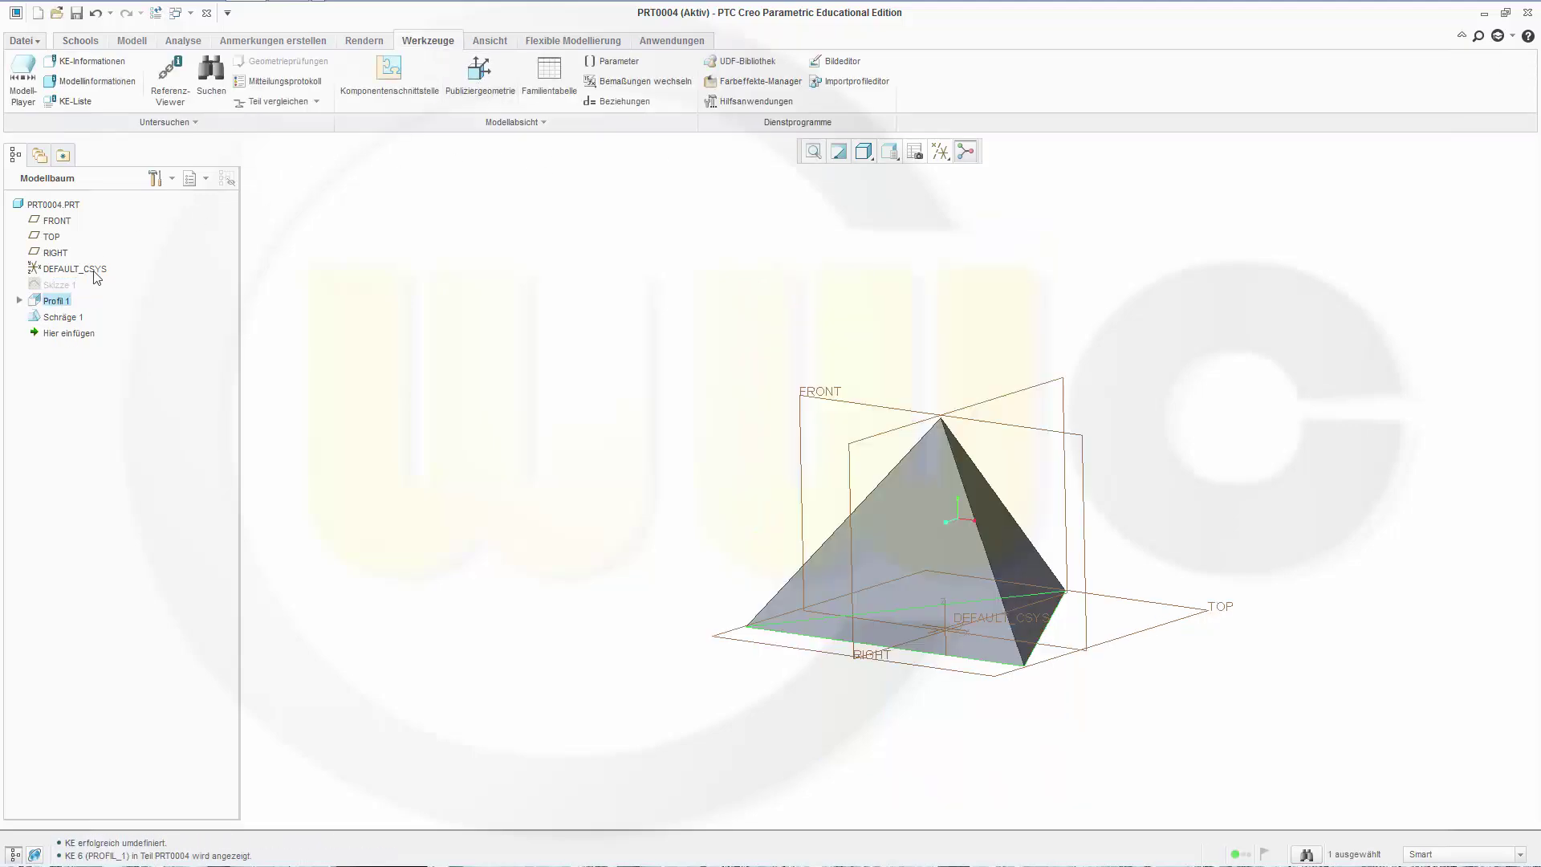
# - Edit Schräge 1 and replace its 25.0 angle with draftangle_tetra, confirming it as a feature relation
pyautogui.rightClick(42, 318)
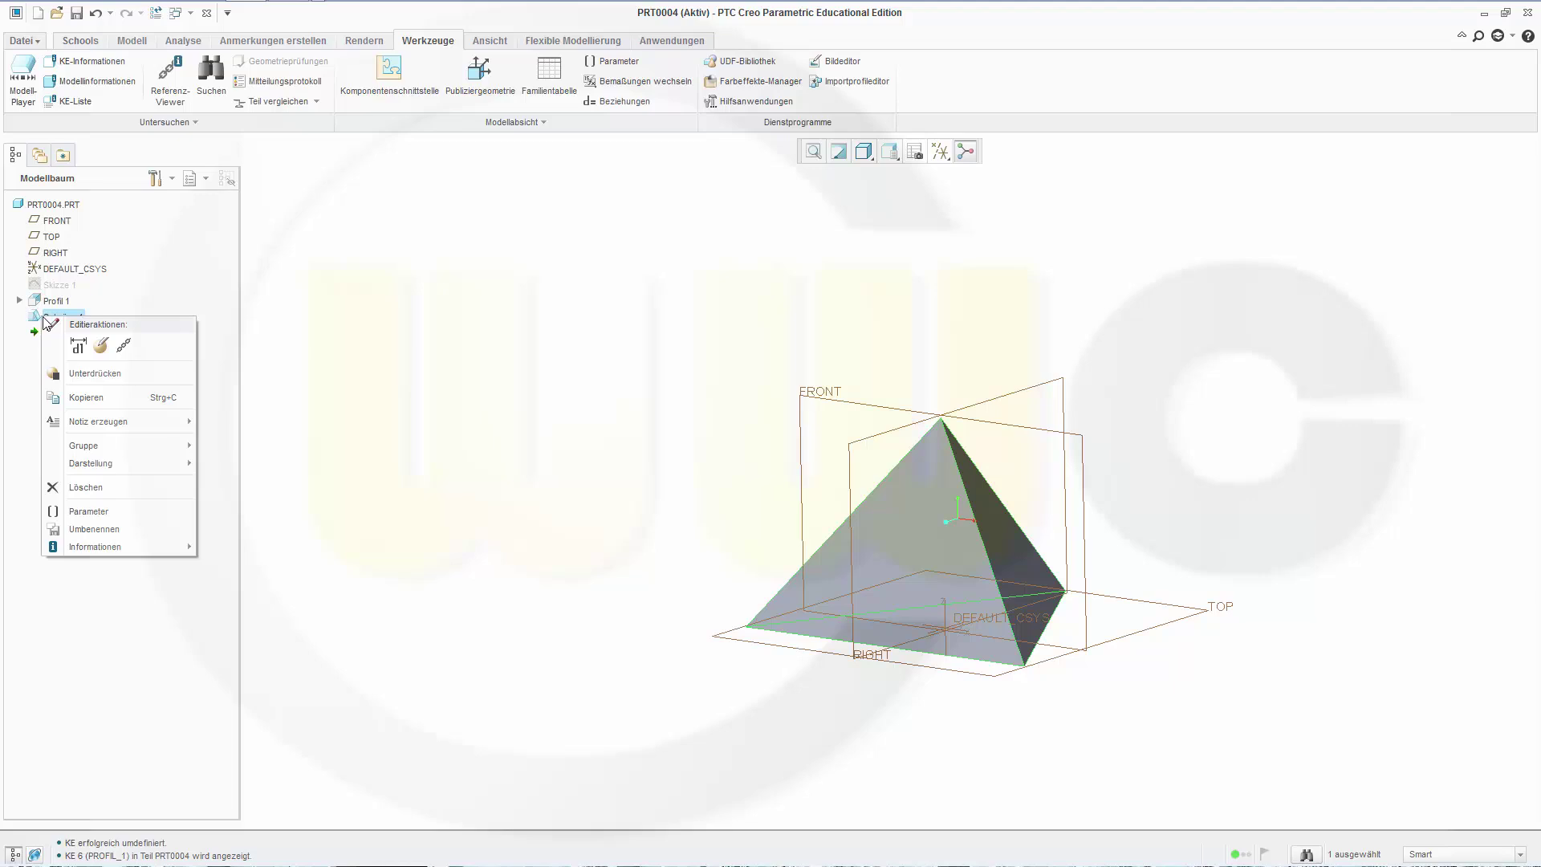
pyautogui.click(103, 347)
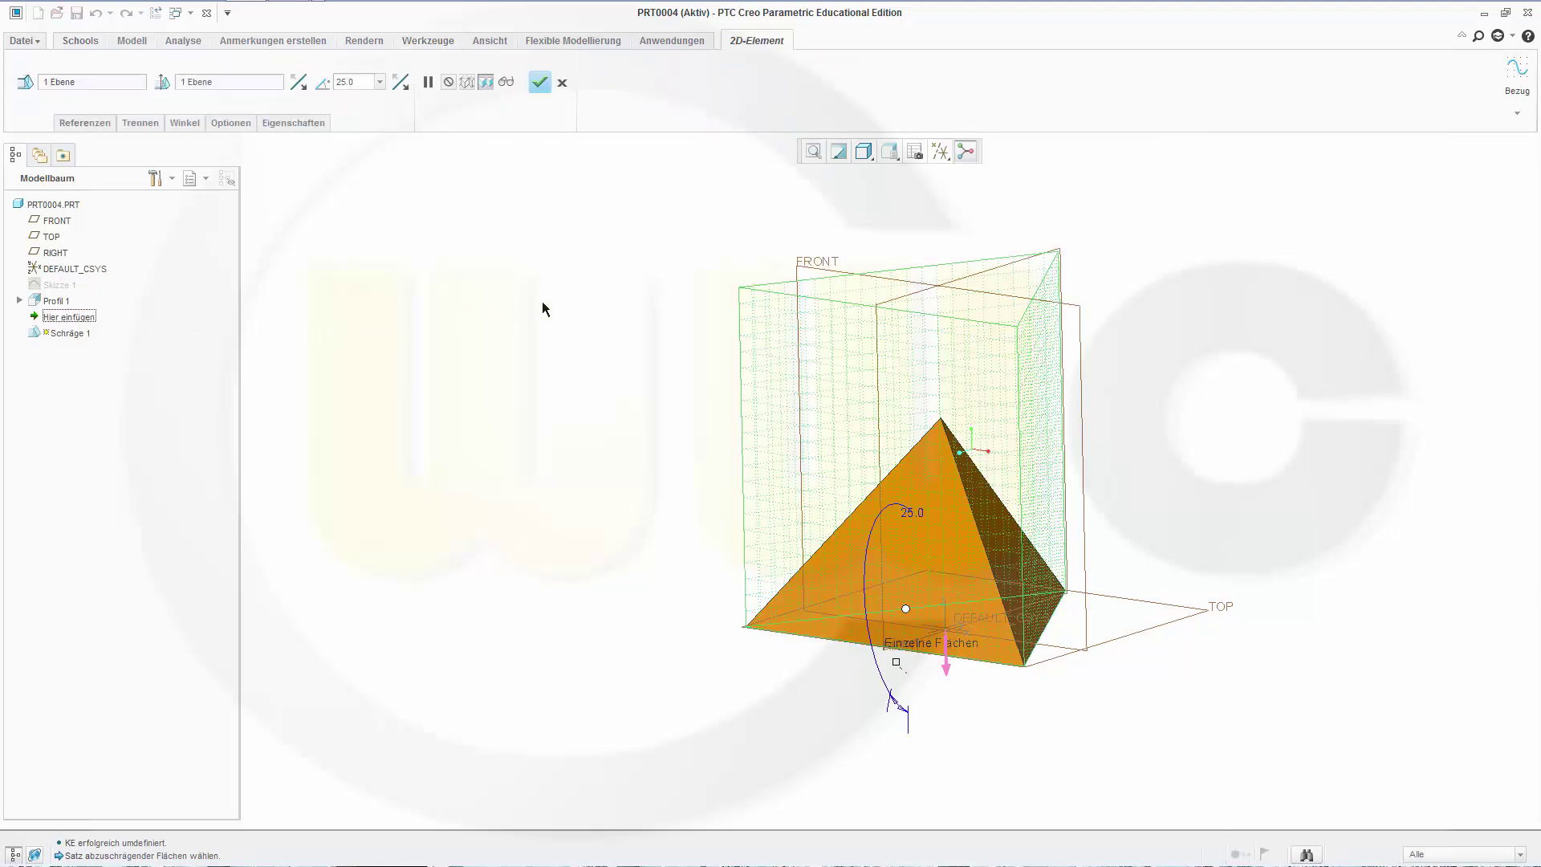
pyautogui.click(360, 82)
pyautogui.write('dr')
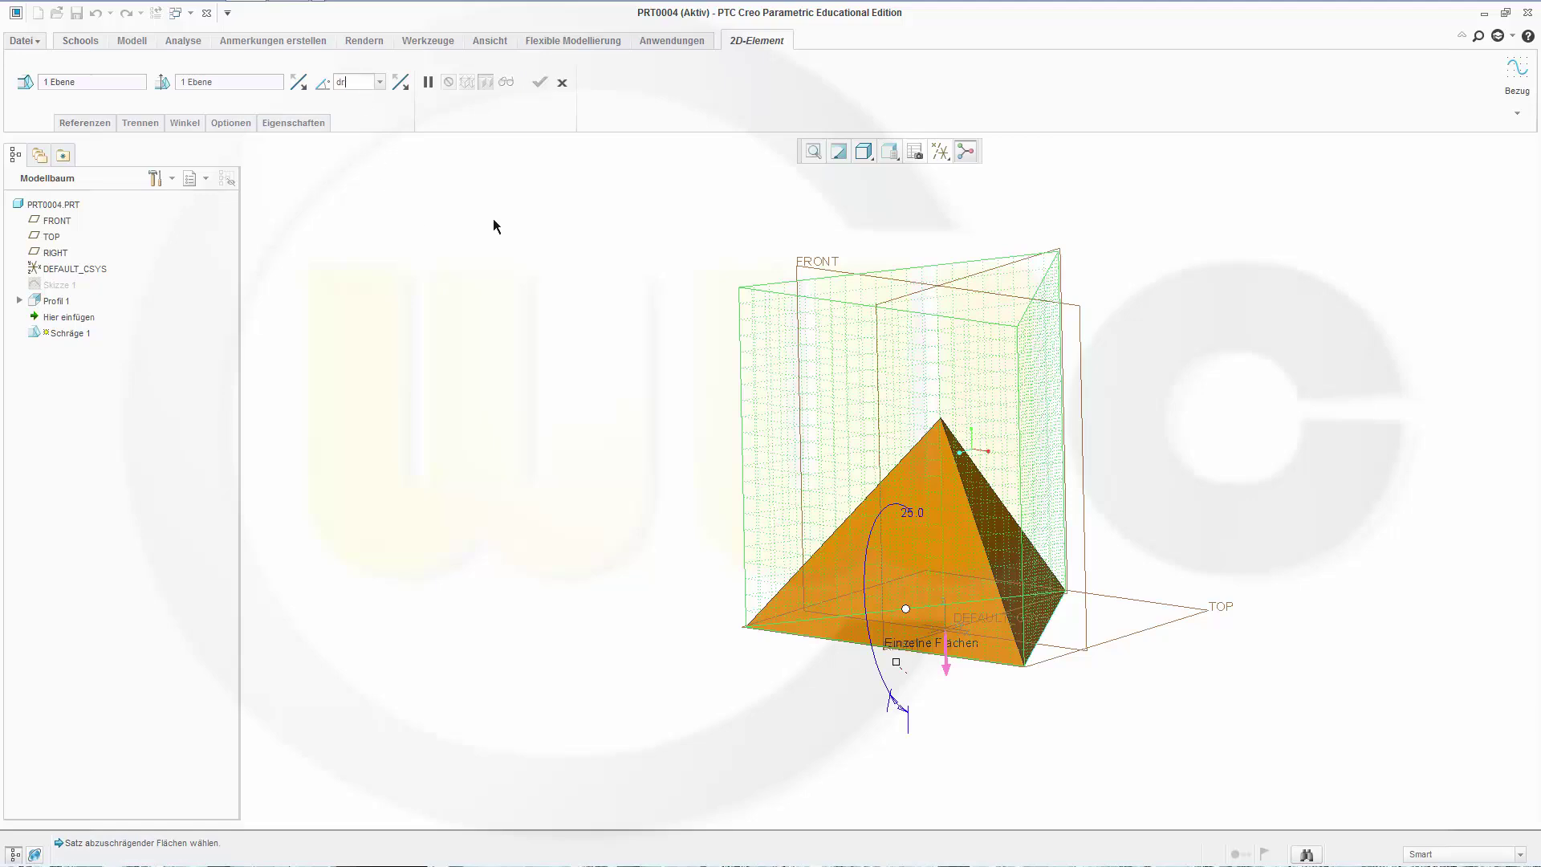
pyautogui.write('aftangle_tetra')
pyautogui.press('Return')
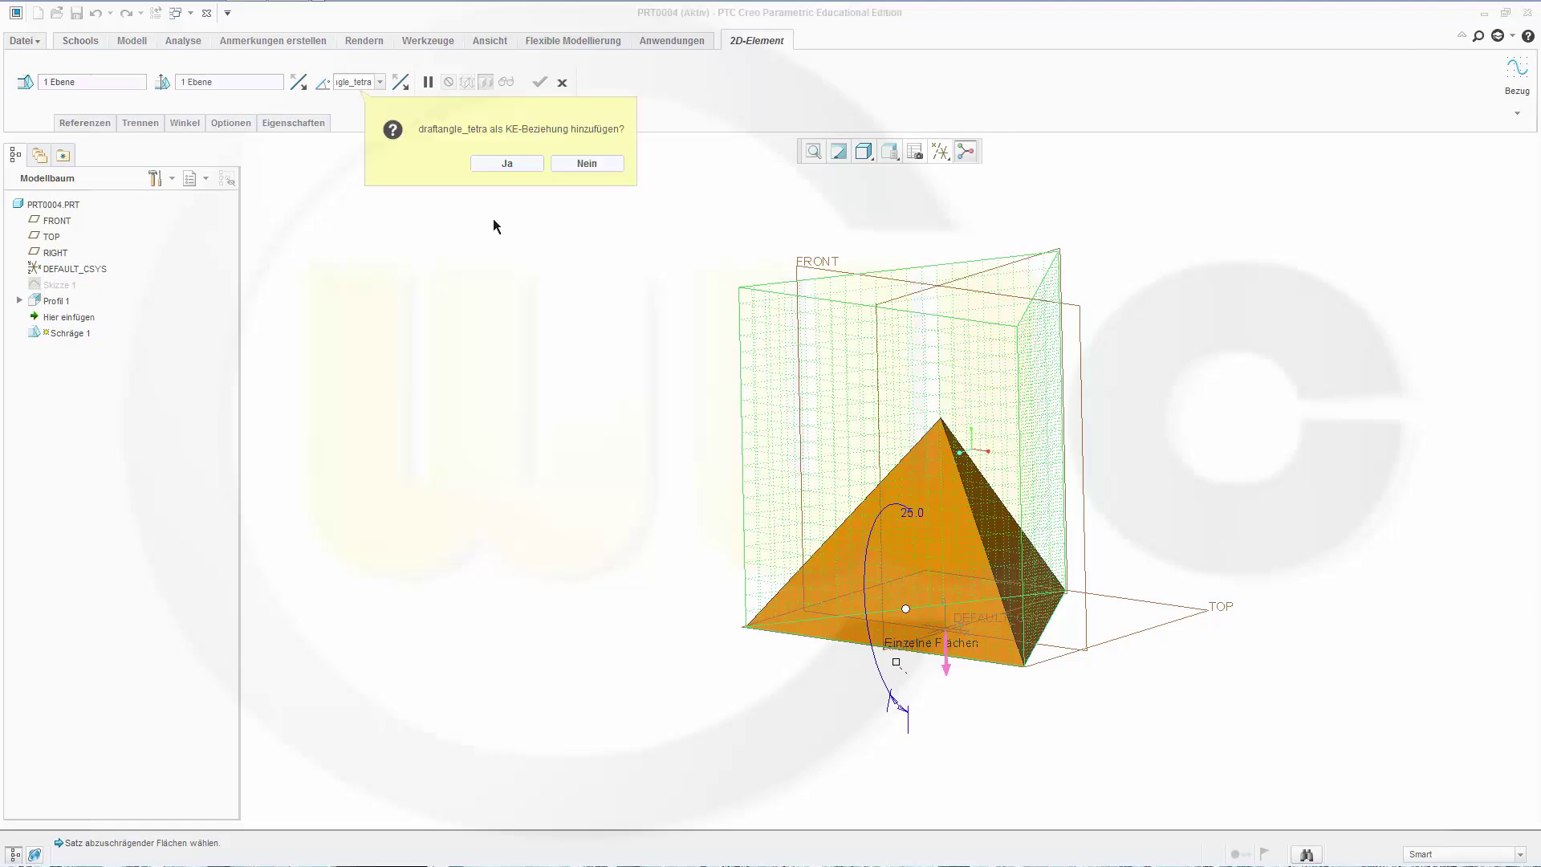
pyautogui.click(506, 165)
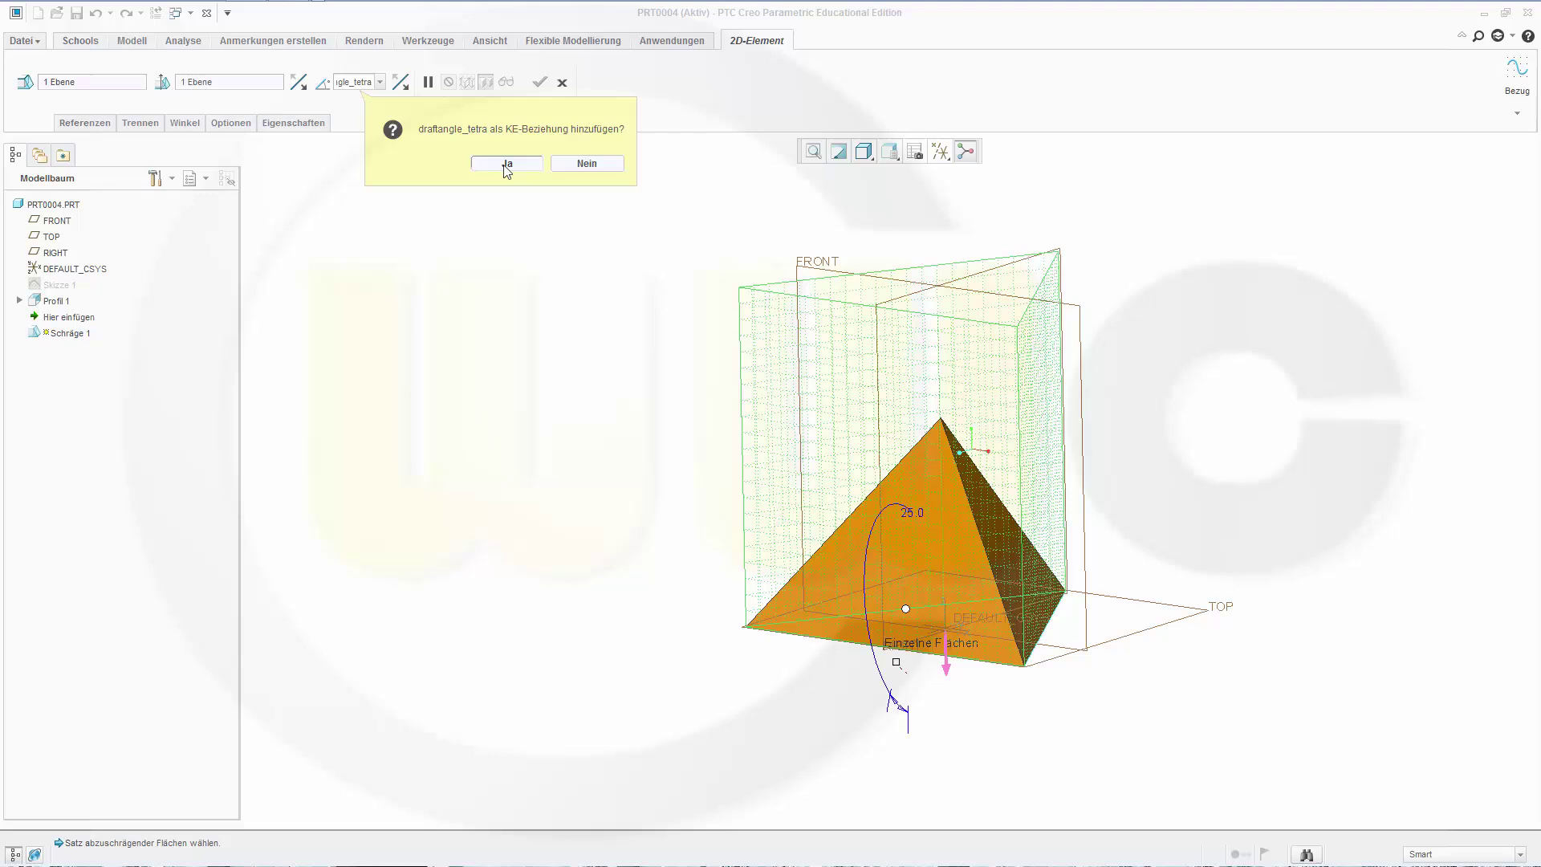